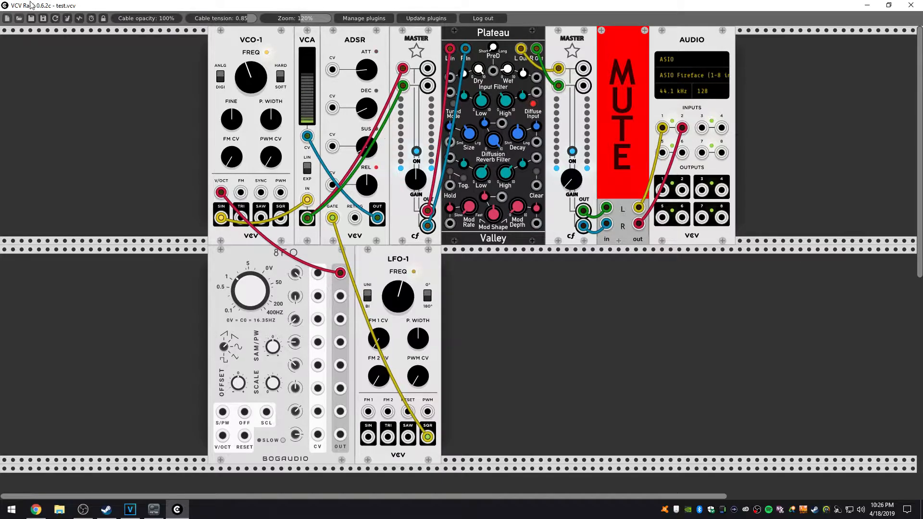
# Step: Add a VCF module to the empty space in the lower row, and revert the patch
pyautogui.rightClick(550, 336)
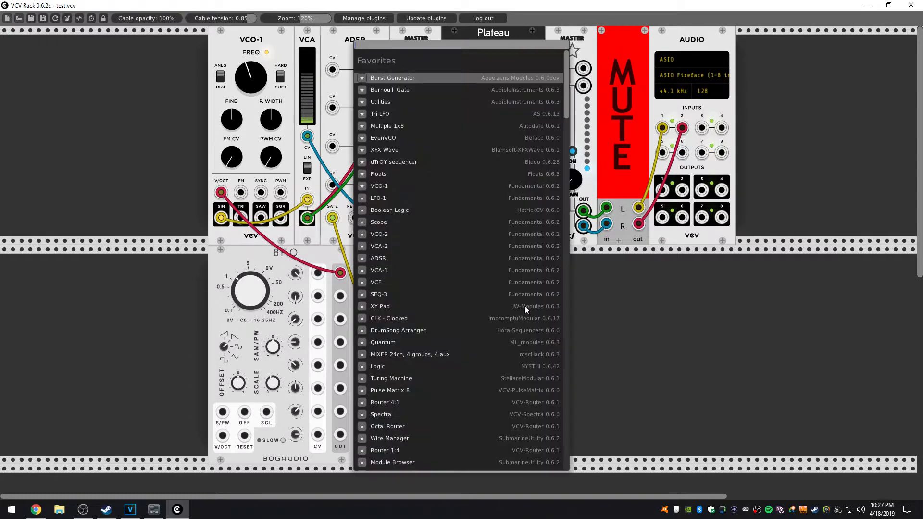
pyautogui.click(418, 284)
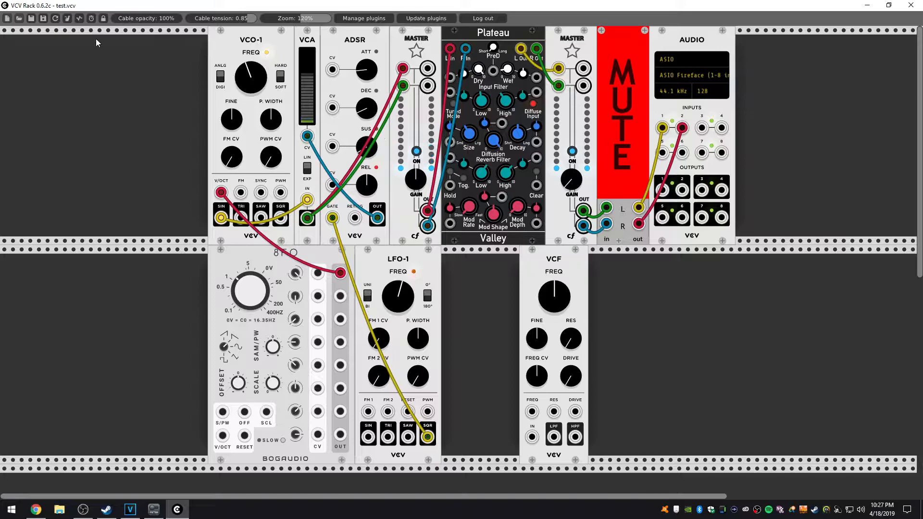
pyautogui.click(56, 18)
pyautogui.click(456, 291)
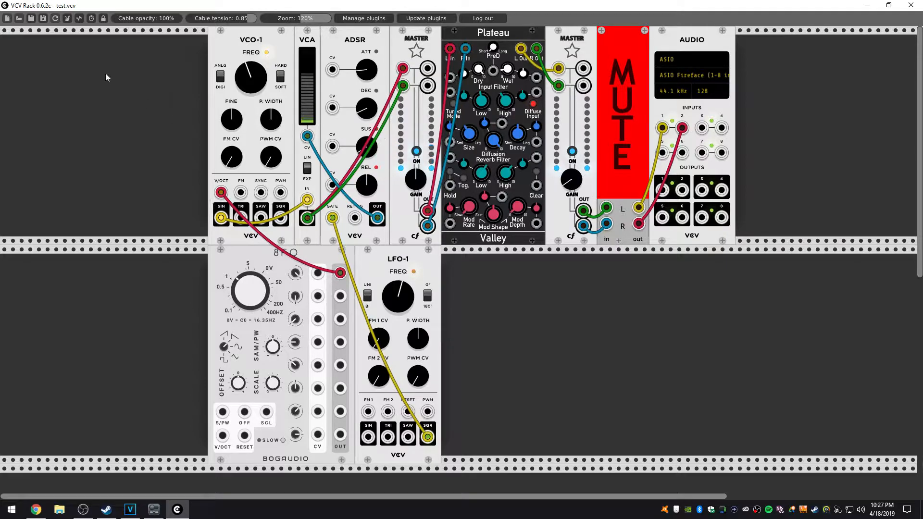
# Step: Disconnect all patch cables, and revert the patch to restore them
pyautogui.click(64, 17)
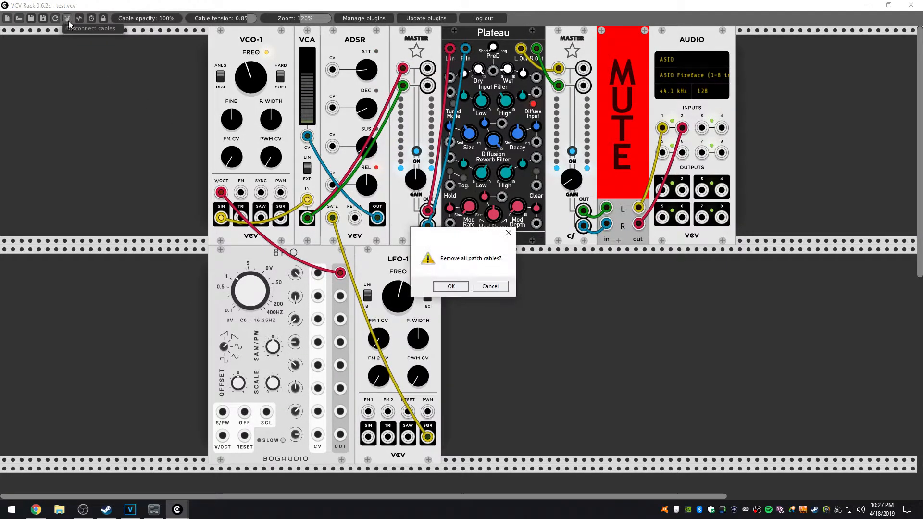
pyautogui.click(449, 287)
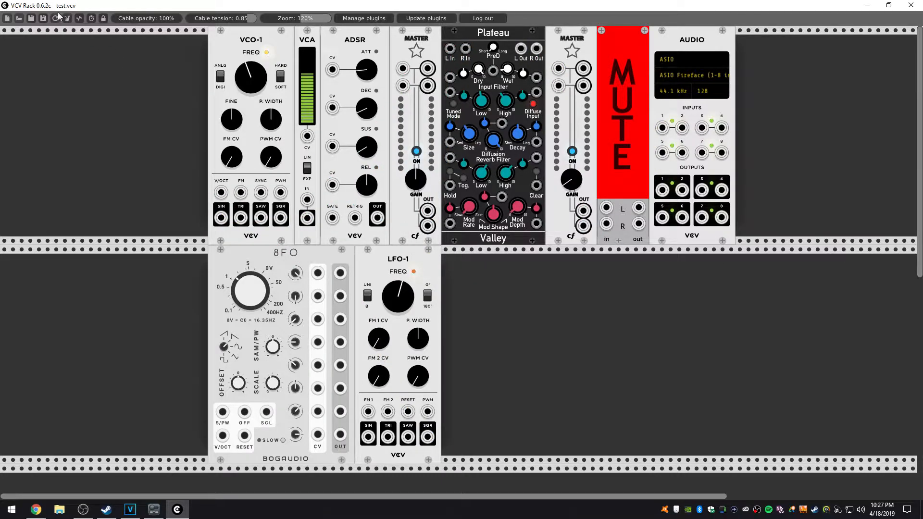
pyautogui.click(57, 17)
pyautogui.click(464, 287)
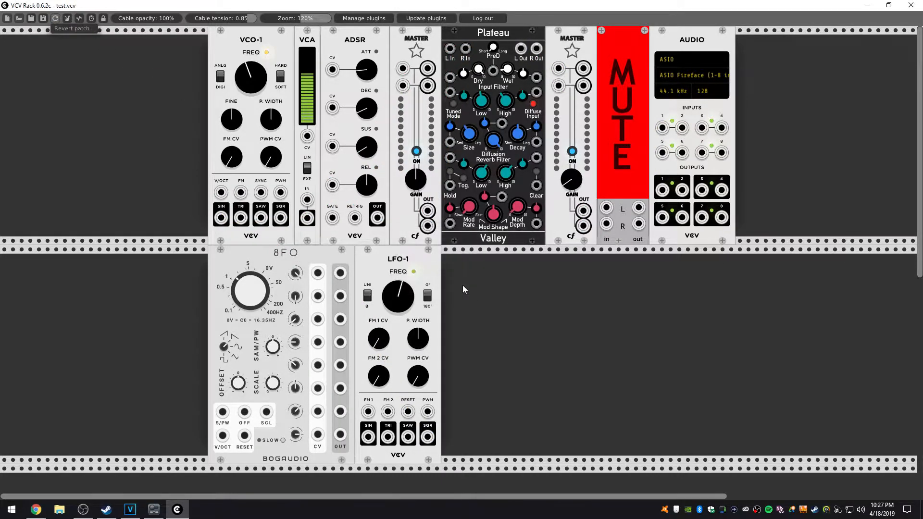
# Step: Turn on the CPU timing meter for all modules in the patch
pyautogui.click(91, 19)
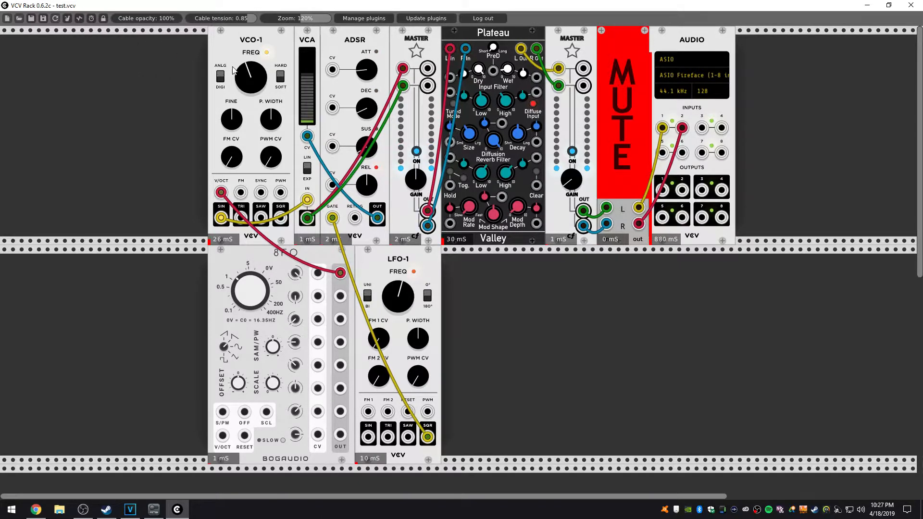
pyautogui.click(700, 93)
pyautogui.click(813, 103)
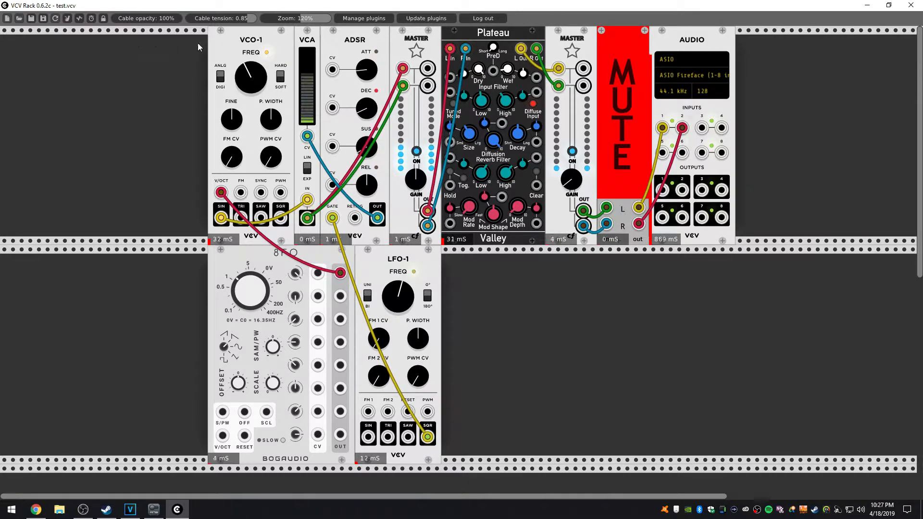
# Step: Switch to the VCV plugins page in the browser and examine the plugin list sorted by name and by popularity
pyautogui.hotkey('alt', 'Tab')
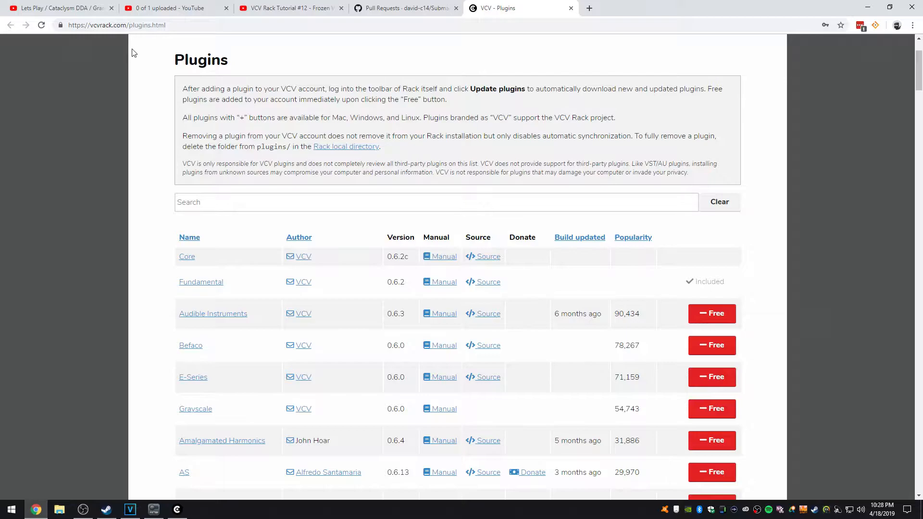
pyautogui.scroll(-1, 513, 228)
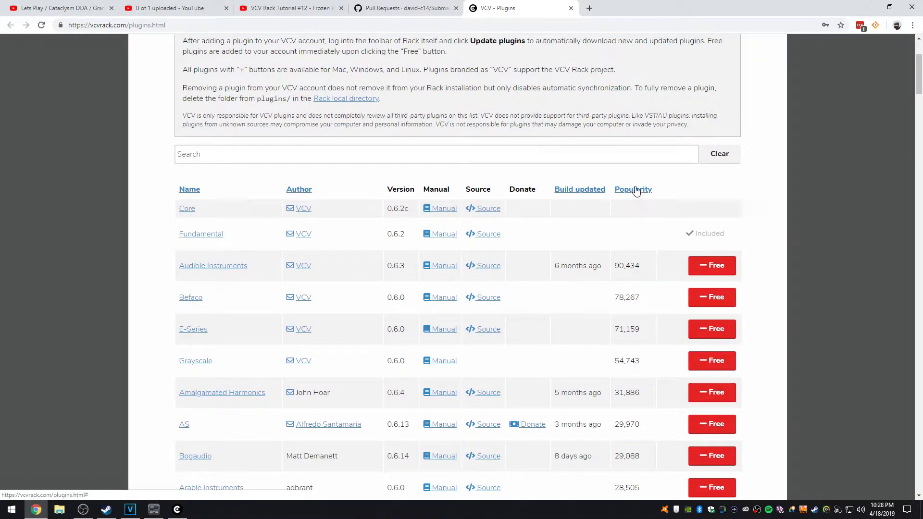
pyautogui.click(190, 193)
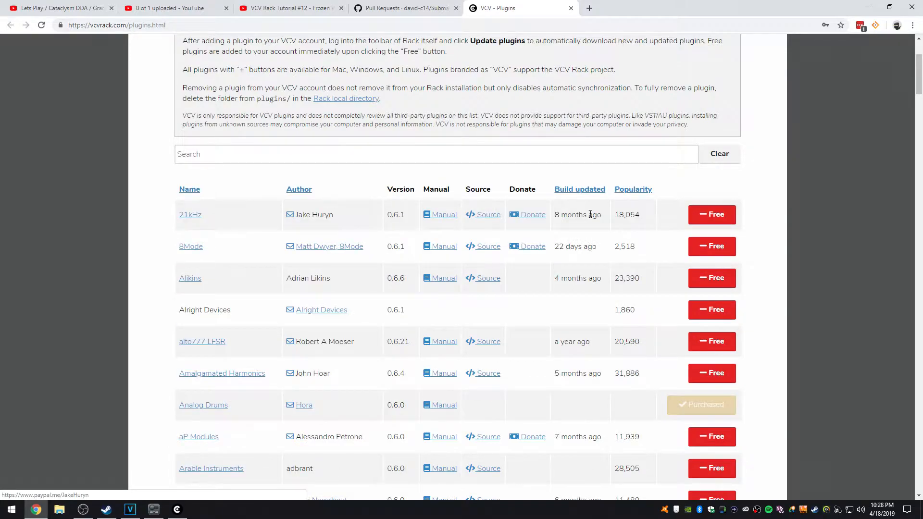
pyautogui.click(642, 189)
pyautogui.scroll(-4, 609, 243)
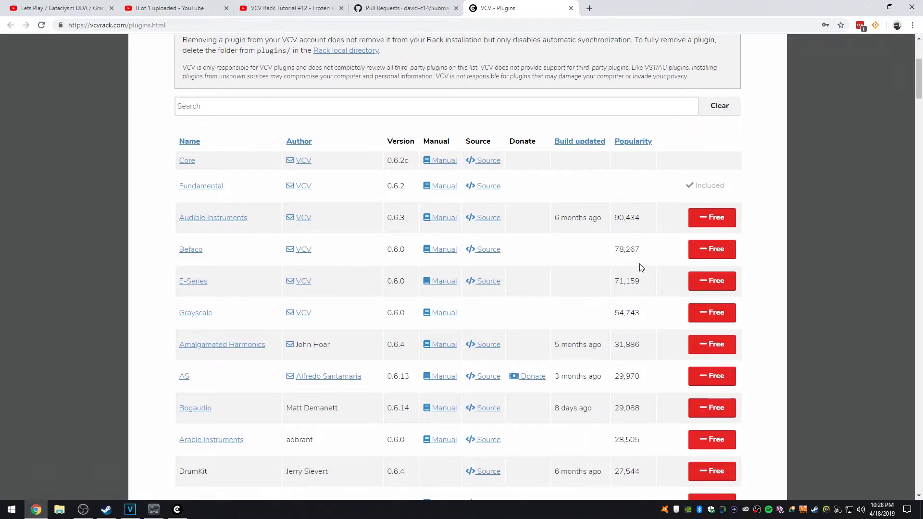
pyautogui.scroll(-5, 611, 216)
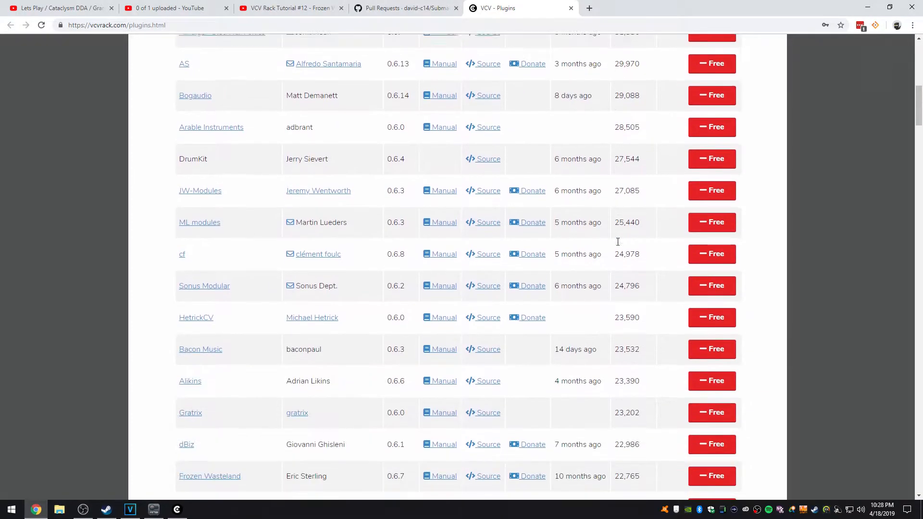
pyautogui.scroll(6, 618, 242)
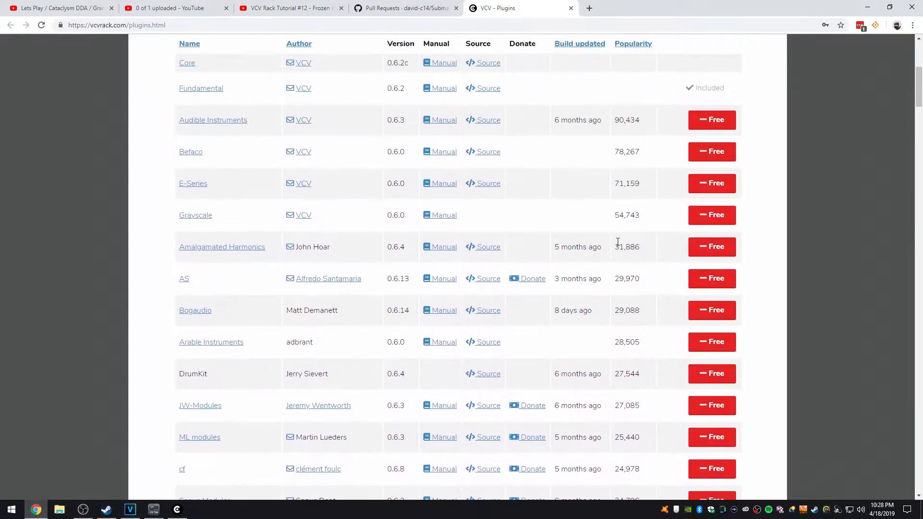
pyautogui.scroll(-11, 617, 242)
pyautogui.scroll(6, 618, 241)
pyautogui.scroll(6, 618, 242)
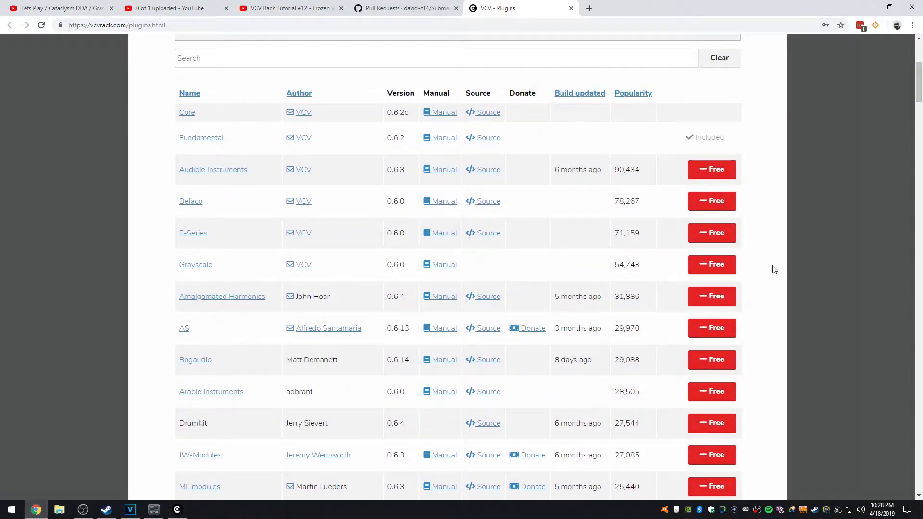
# Step: Switch back to VCV Rack and add the Module Browser from Submarine (Utilities) to the lower row
pyautogui.hotkey('alt', 'Tab')
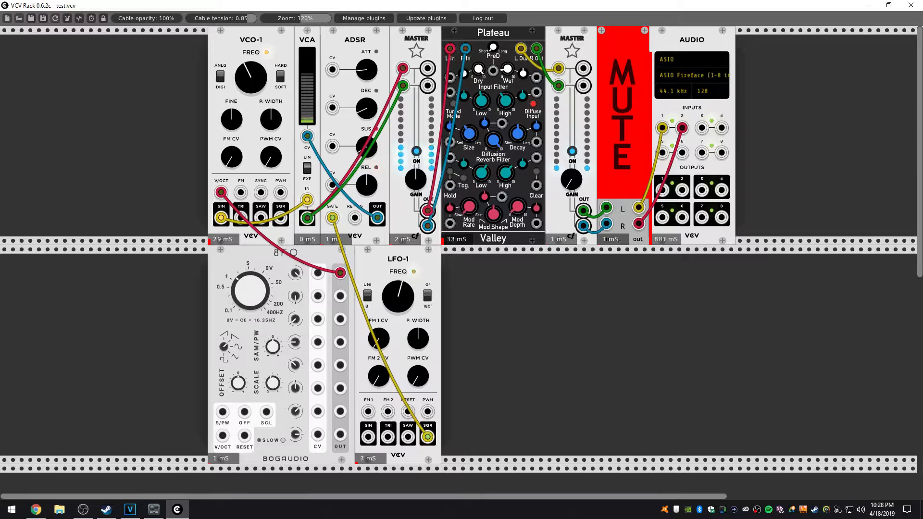
pyautogui.rightClick(459, 299)
pyautogui.scroll(-3, 456, 317)
pyautogui.scroll(-20, 456, 322)
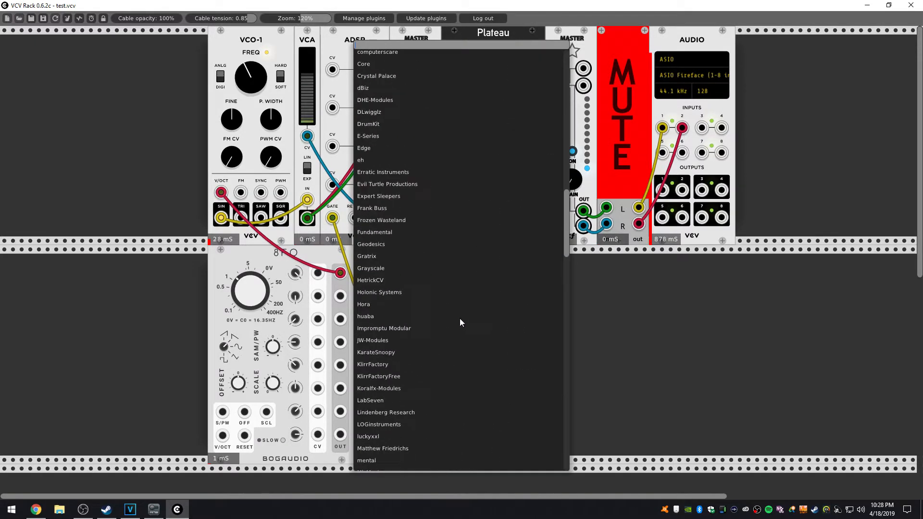
pyautogui.scroll(-5, 455, 311)
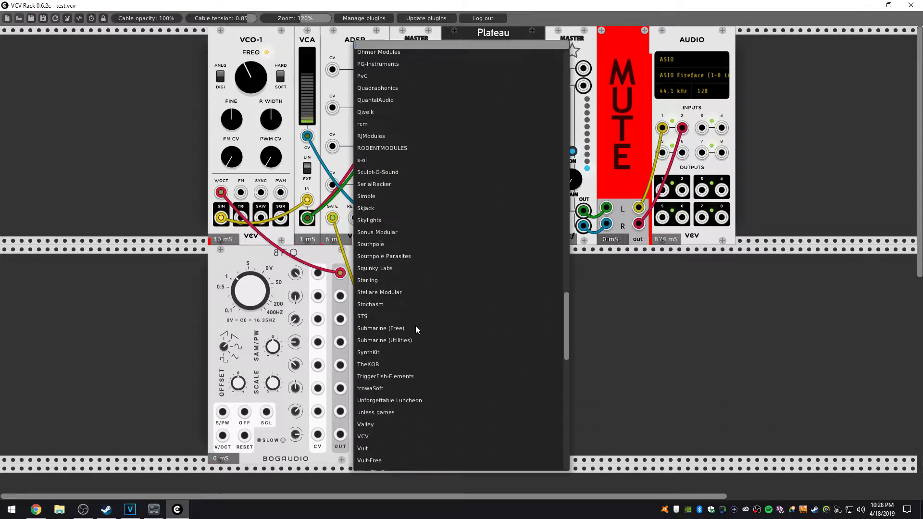
pyautogui.click(368, 342)
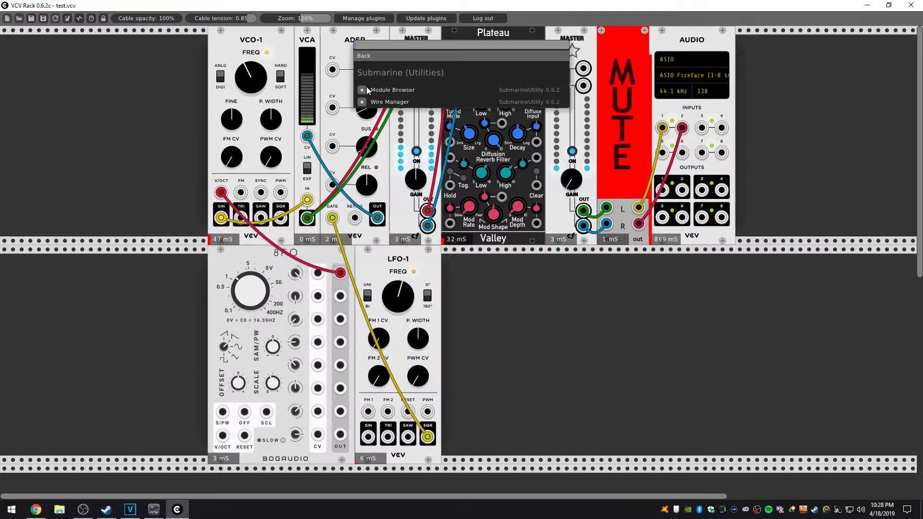
pyautogui.click(399, 91)
# Step: Add the Wire Manager from Submarine (Utilities) to the lower row and move the Module Browser directly against it
pyautogui.rightClick(700, 287)
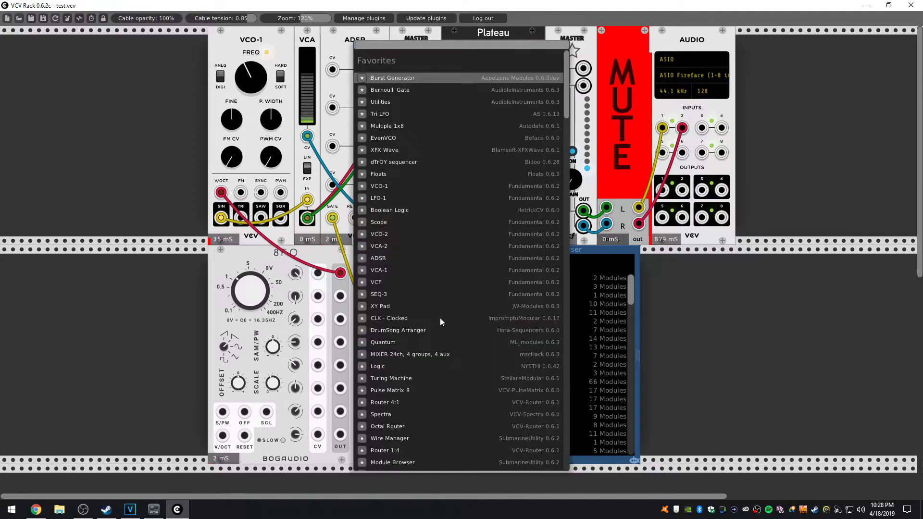
pyautogui.scroll(-20, 440, 318)
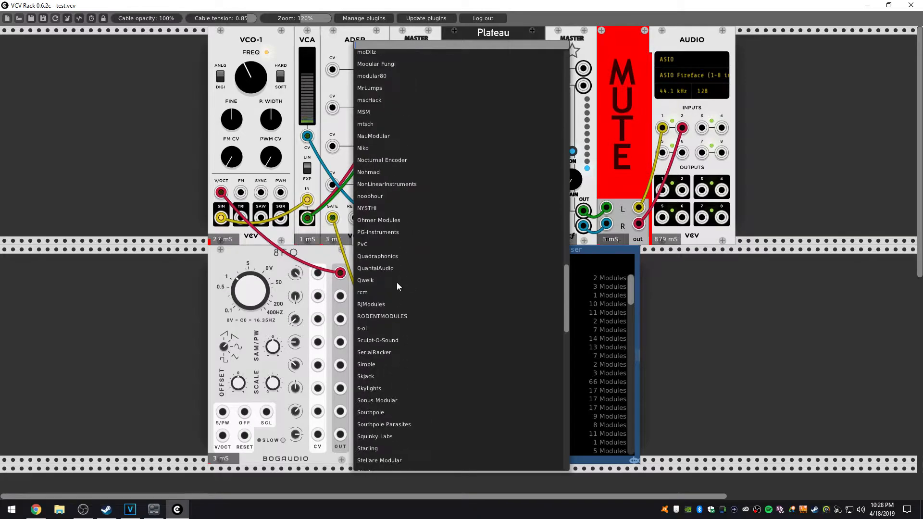
pyautogui.scroll(-4, 382, 419)
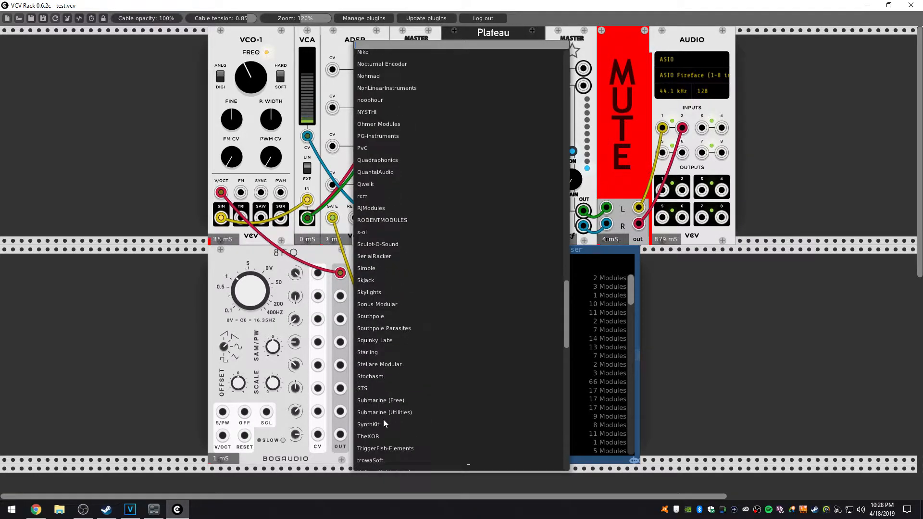
pyautogui.click(376, 413)
pyautogui.click(385, 101)
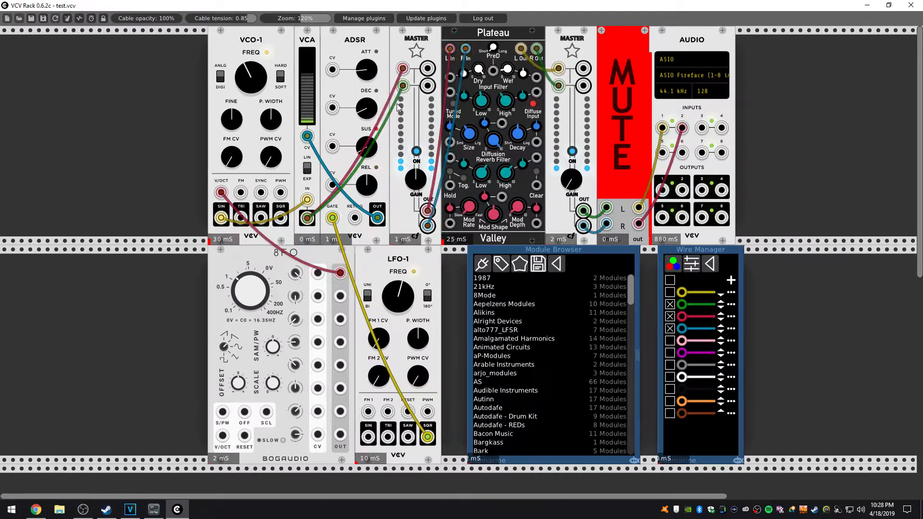
pyautogui.moveTo(593, 258); pyautogui.dragTo(635, 253)
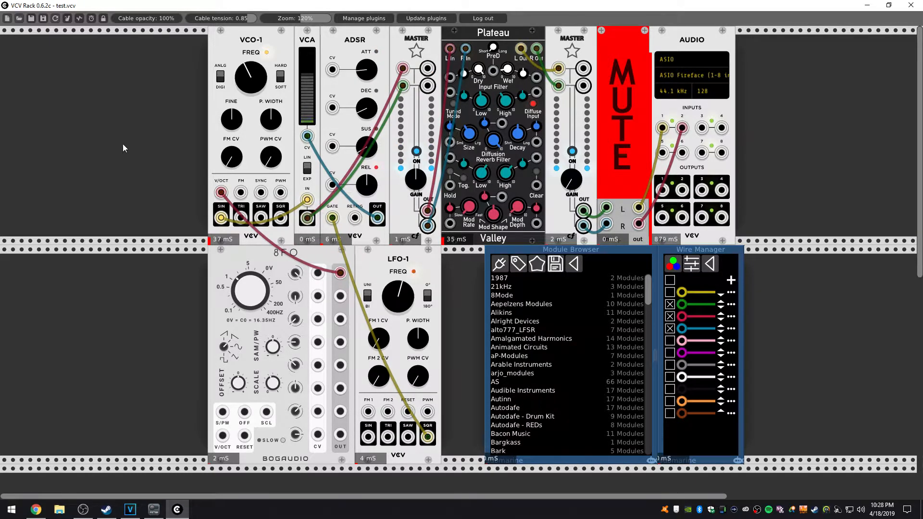
# Step: Look through the built-in module list, from the manufacturers down to the tag categories, and close it
pyautogui.rightClick(123, 149)
pyautogui.scroll(-10, 465, 171)
pyautogui.scroll(-20, 428, 228)
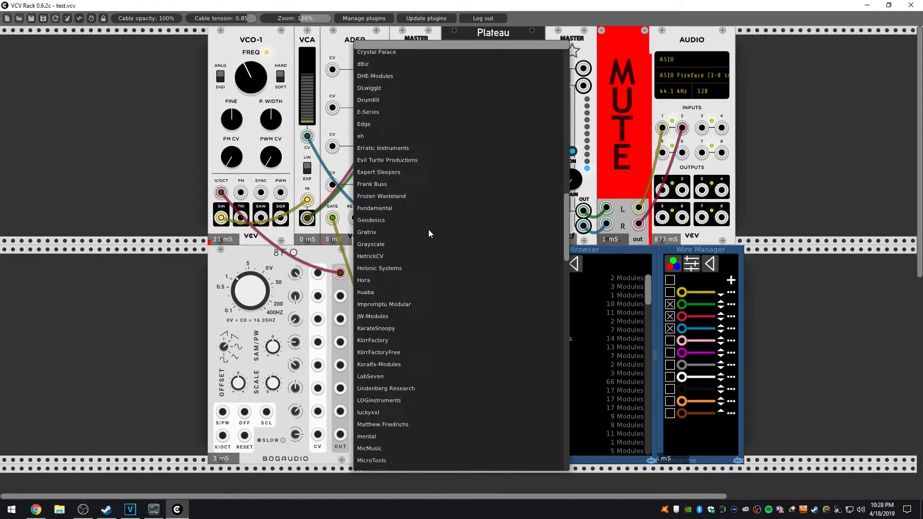
pyautogui.scroll(-3, 420, 230)
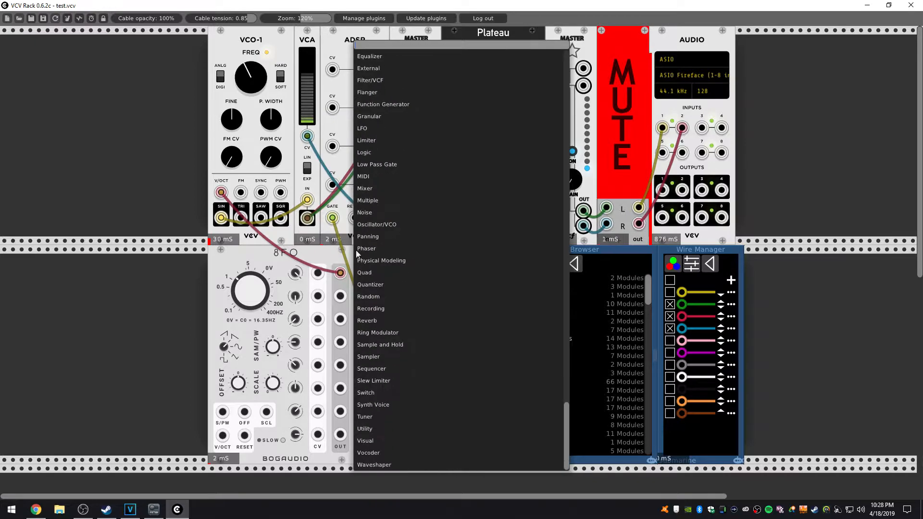
pyautogui.click(136, 299)
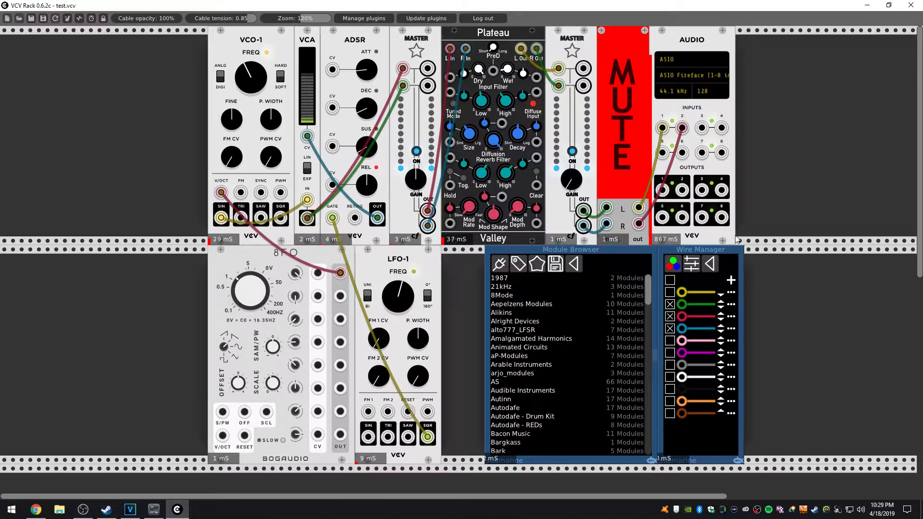
# Step: Move the Module Browser to the far end of the lower row and put the Wire Manager closer to LFO-1
pyautogui.moveTo(586, 251); pyautogui.dragTo(845, 254)
pyautogui.moveTo(708, 247); pyautogui.dragTo(535, 249)
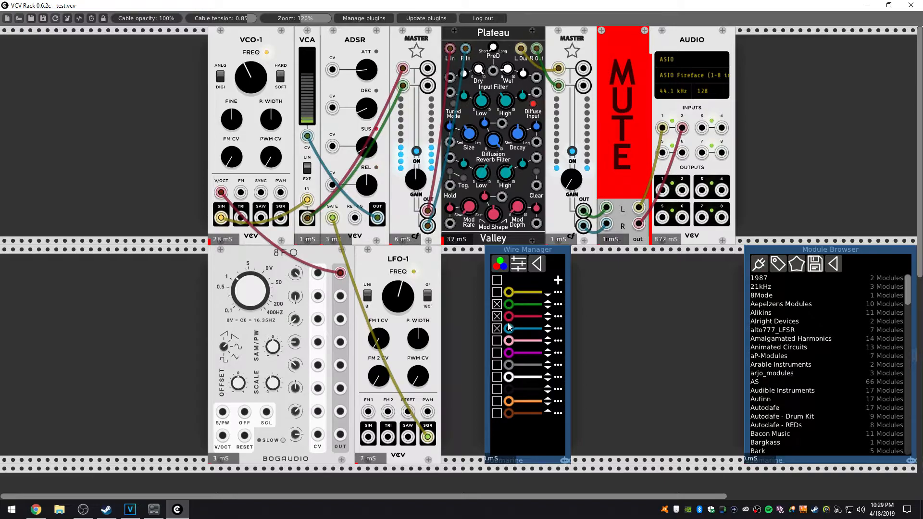
# Step: Remove the yellow cable from the ADSR GATE input and patch a new red one between GATE and the LFO-1 SQR output
pyautogui.moveTo(332, 218); pyautogui.dragTo(446, 295)
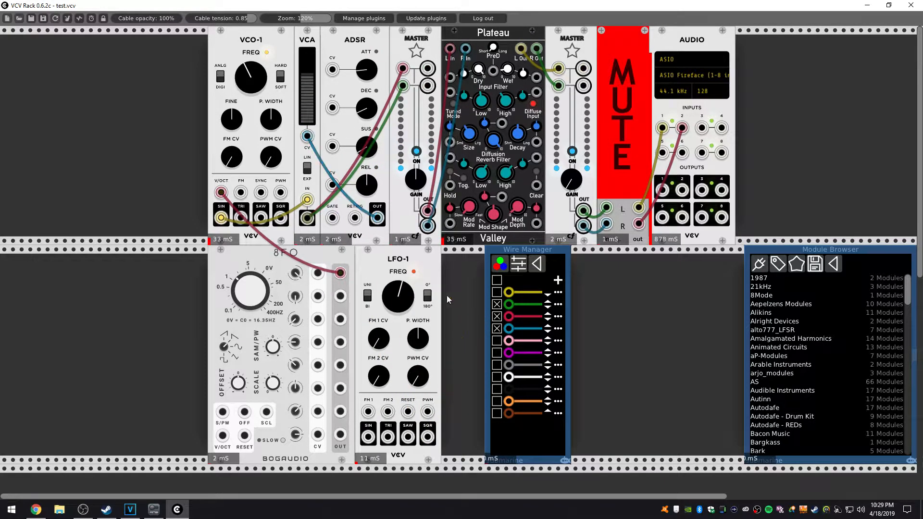
pyautogui.moveTo(332, 218); pyautogui.dragTo(364, 288)
pyautogui.moveTo(332, 218); pyautogui.dragTo(427, 436)
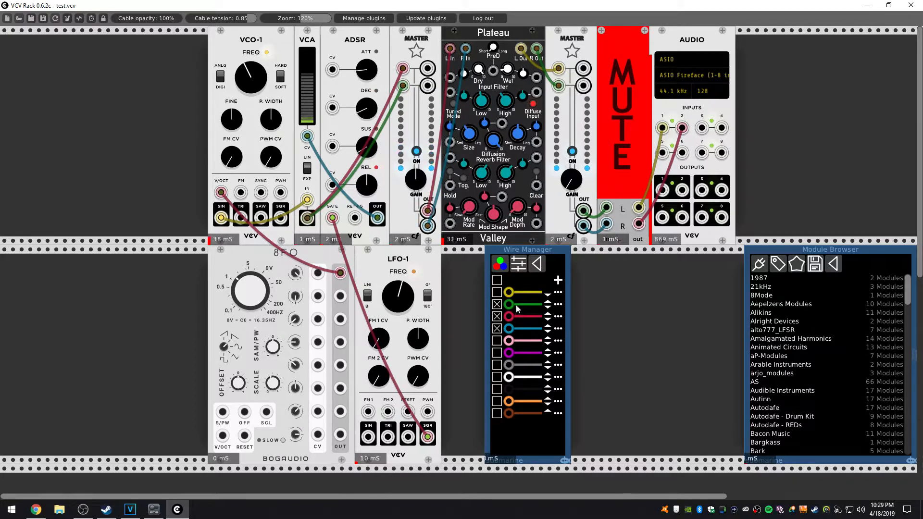
# Step: Try raising the red component of the green wire colour in the Wire Manager, and discard the change
pyautogui.click(558, 305)
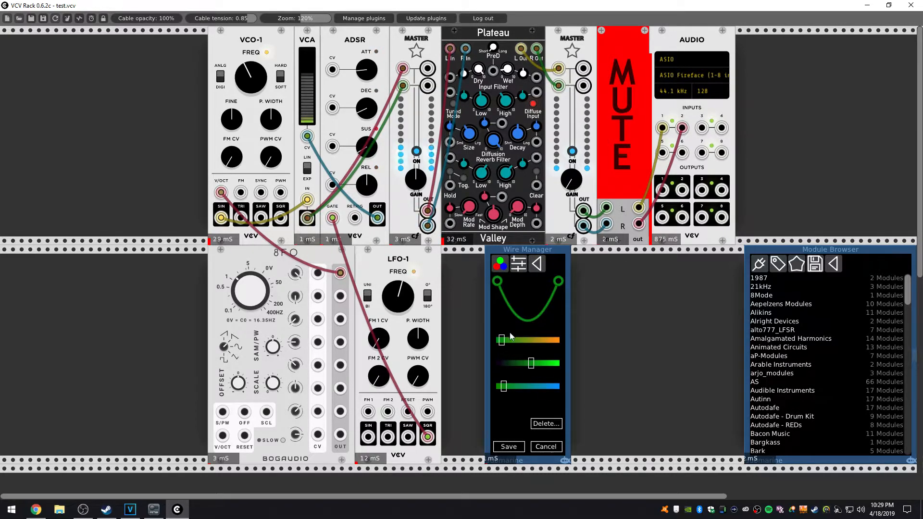
pyautogui.moveTo(501, 340)
pyautogui.mouseDown()
pyautogui.moveTo(556, 340)
pyautogui.moveTo(499, 341)
pyautogui.mouseUp()
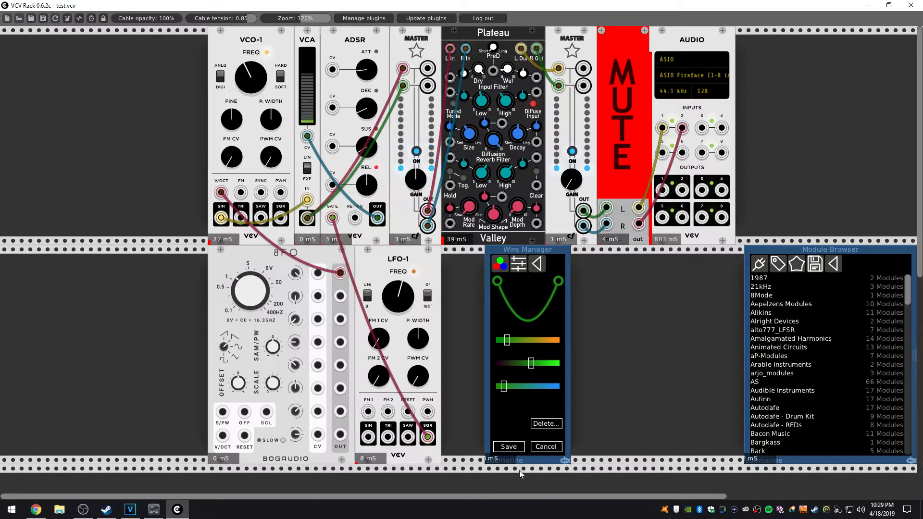
pyautogui.click(547, 447)
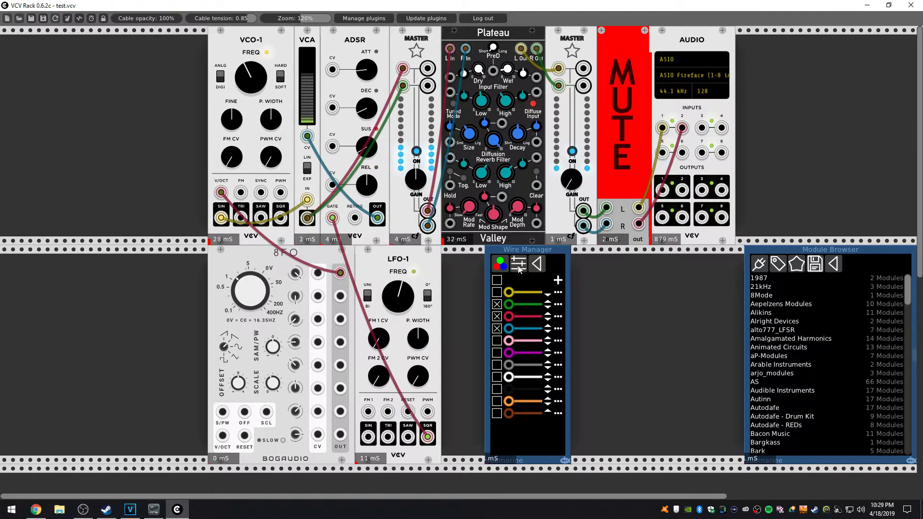
# Step: Set cable highlighting to Off in the Wire Manager settings
pyautogui.click(519, 267)
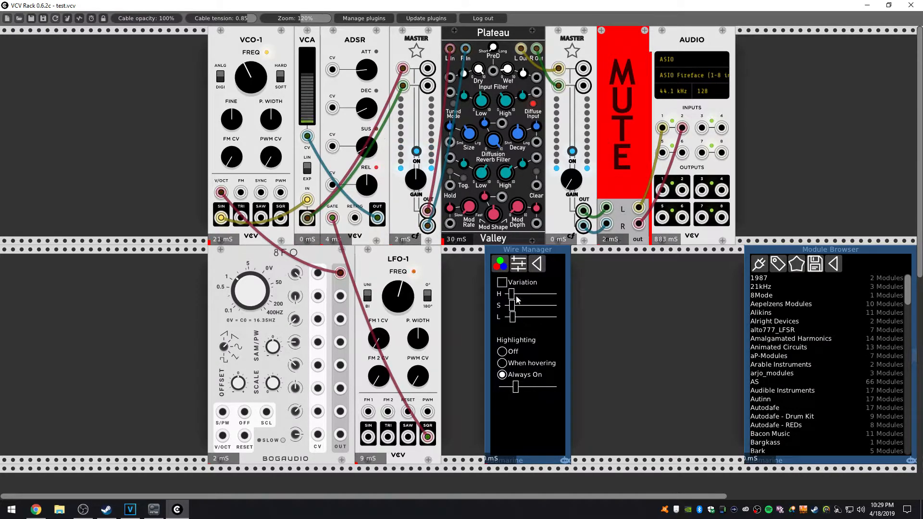
pyautogui.click(503, 354)
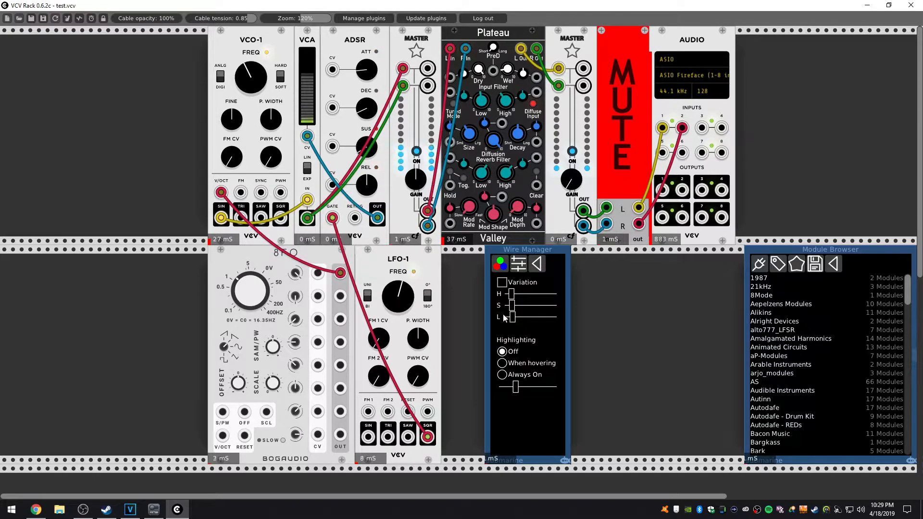
# Step: Try the When hovering and Always On cable highlighting modes, set the highlighting amount to maximum, and return highlighting to Off
pyautogui.click(502, 363)
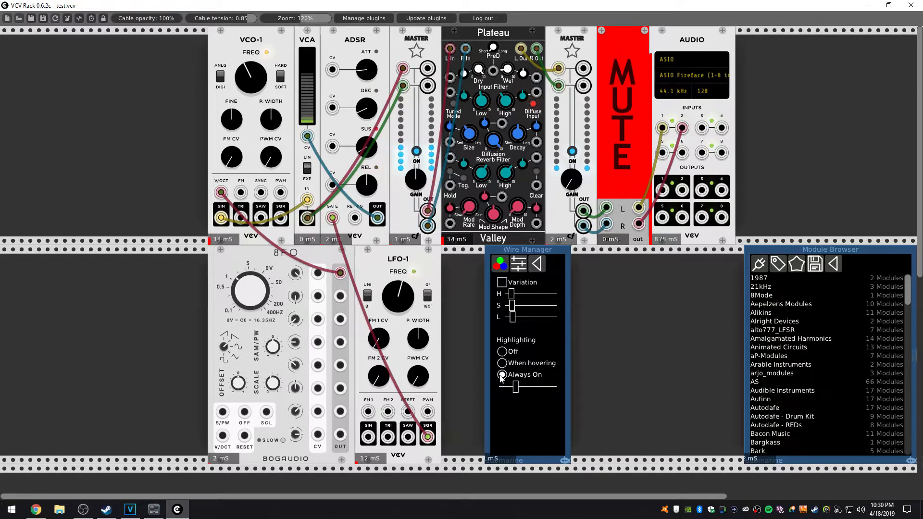
pyautogui.click(502, 351)
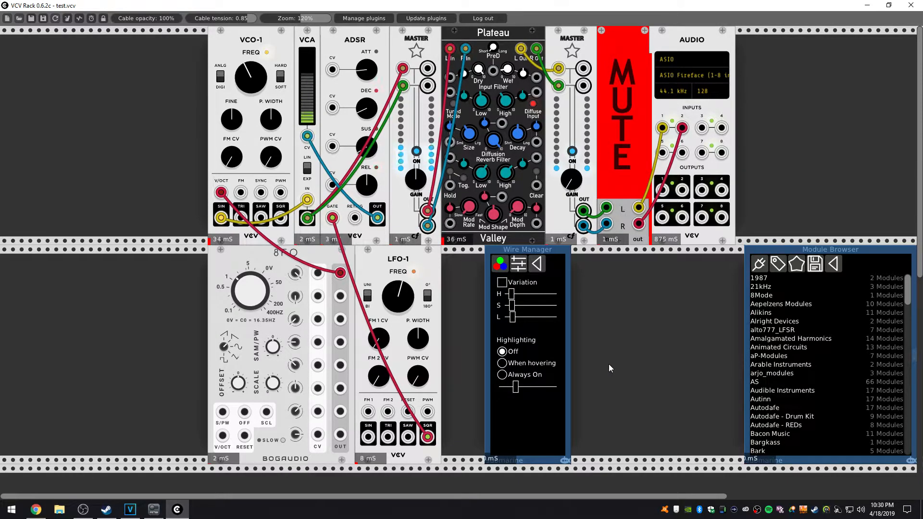
pyautogui.click(502, 362)
pyautogui.moveTo(515, 387); pyautogui.dragTo(556, 387)
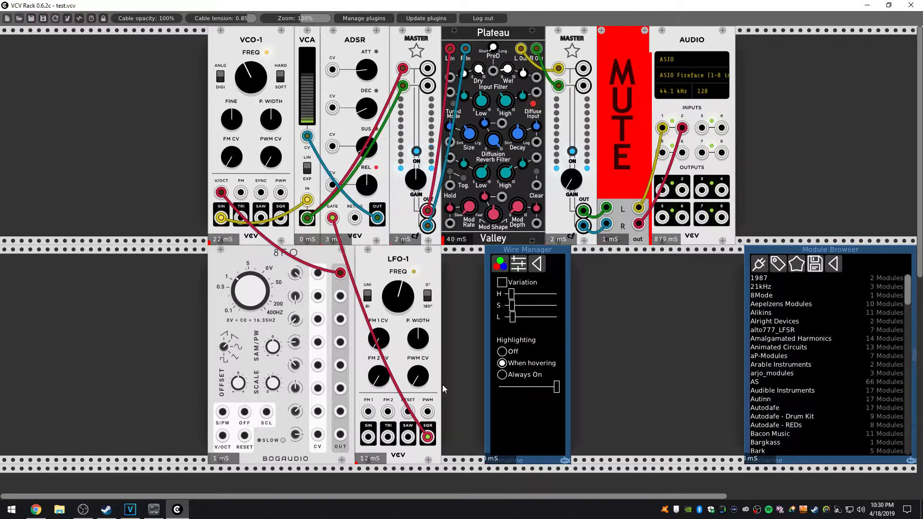
pyautogui.click(502, 375)
pyautogui.moveTo(556, 387); pyautogui.dragTo(485, 388)
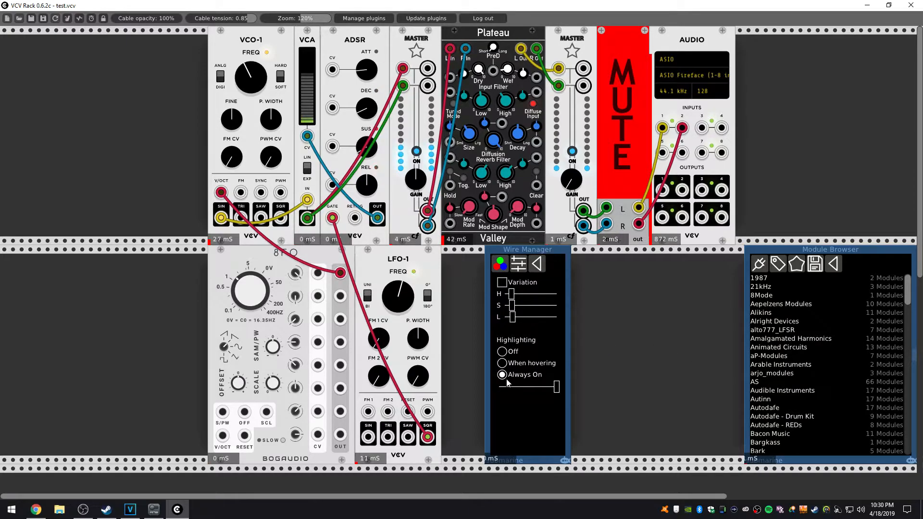
pyautogui.click(502, 351)
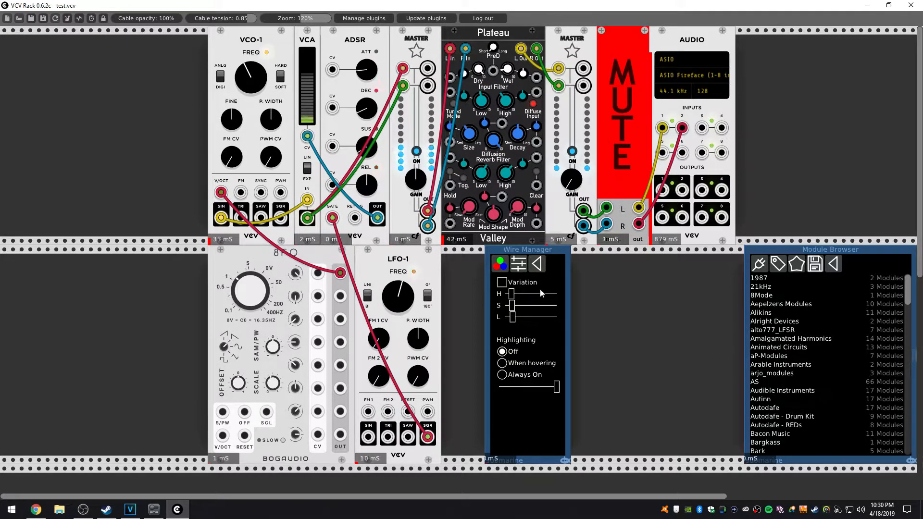
# Step: Collapse and expand the Wire Manager, and bring up its list of wire colours
pyautogui.click(538, 264)
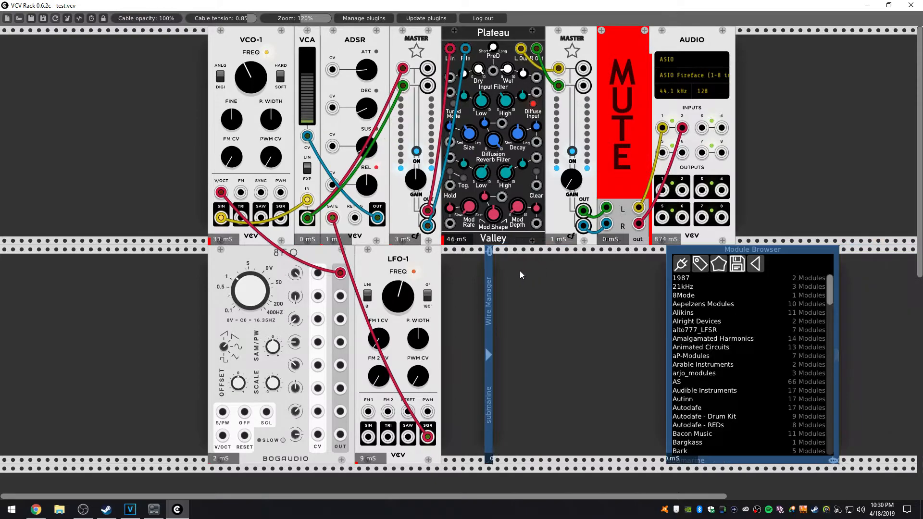
pyautogui.click(488, 354)
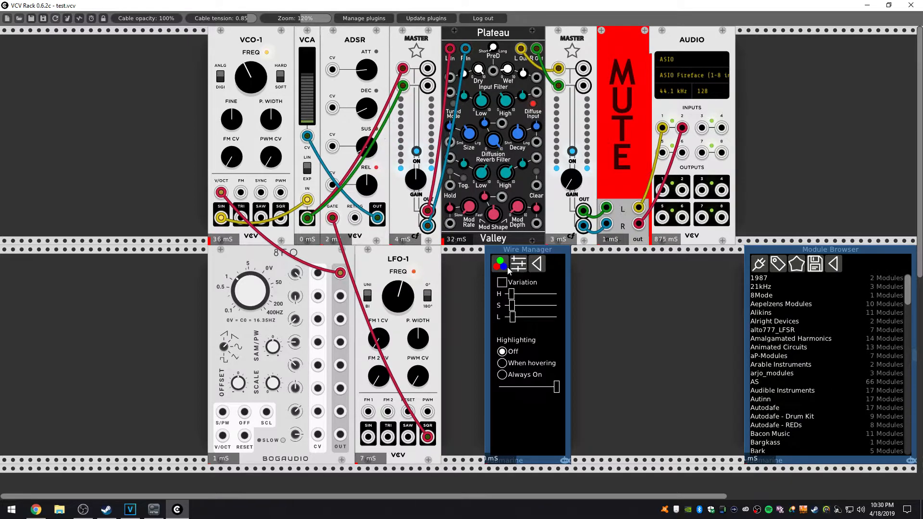
pyautogui.click(505, 268)
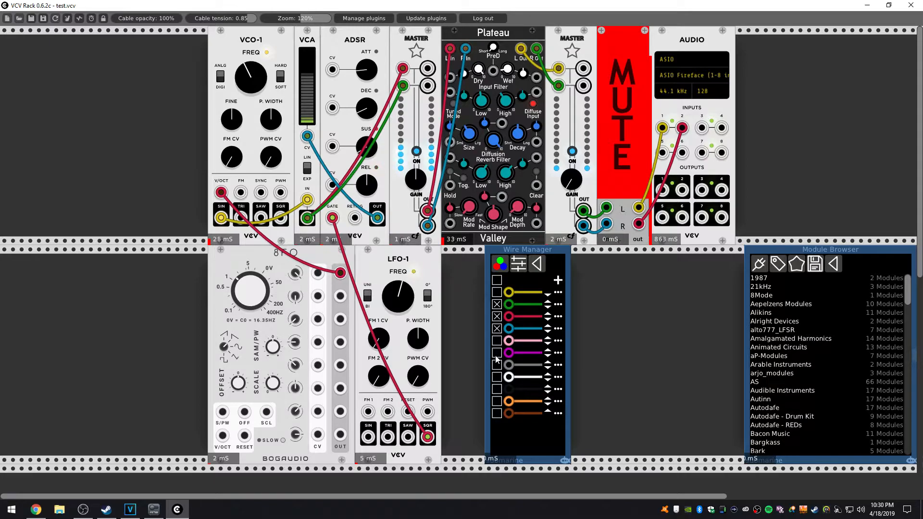
# Step: Delete the Wire Manager module and move the Module Browser into its place on the lower row
pyautogui.press('Delete')
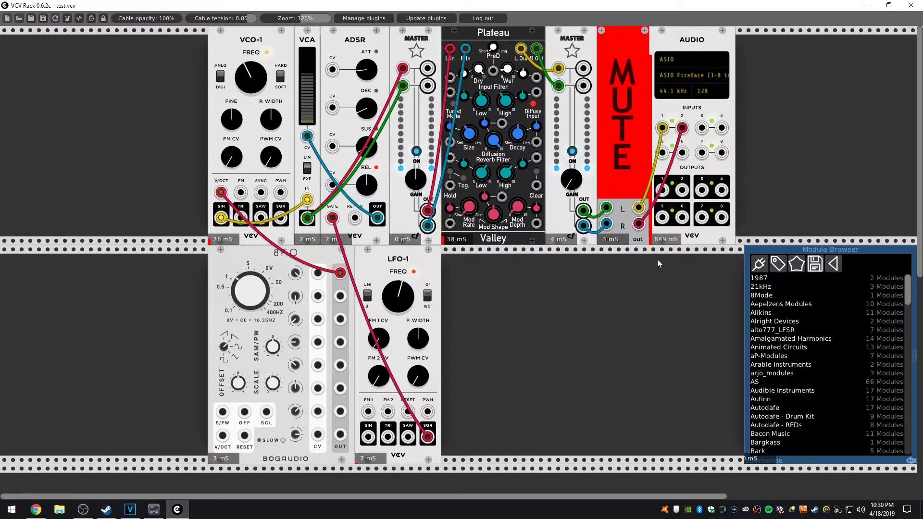
pyautogui.moveTo(808, 255); pyautogui.dragTo(543, 272)
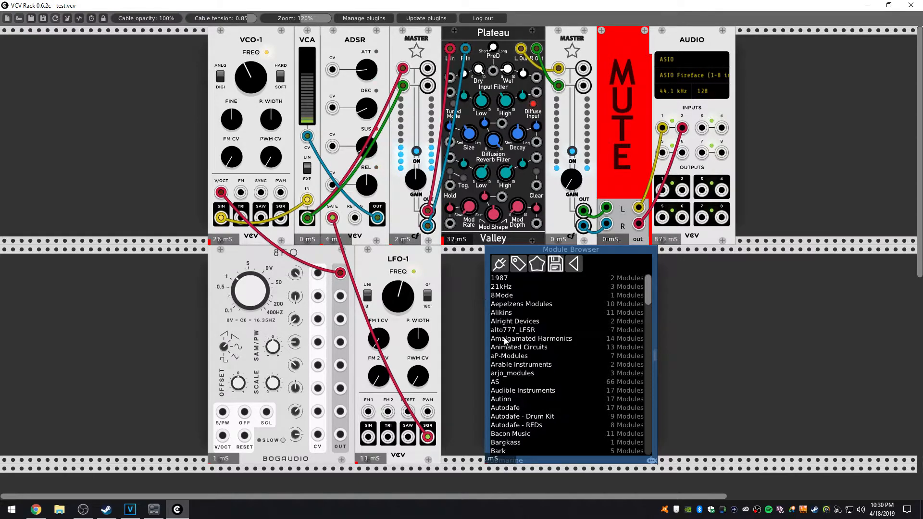
# Step: Examine the Module Browser's tag view and its list of authors down to the later entries
pyautogui.scroll(-3, 518, 287)
pyautogui.scroll(3, 518, 286)
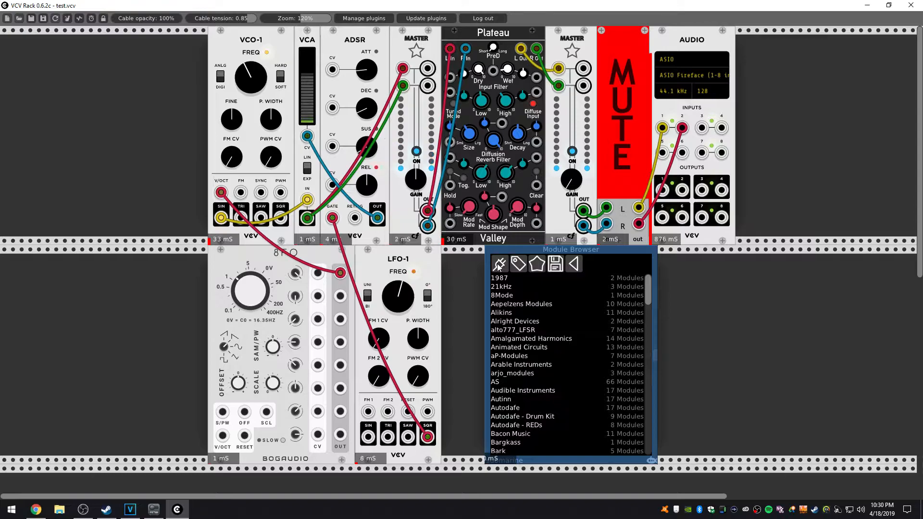
pyautogui.click(523, 266)
pyautogui.click(503, 265)
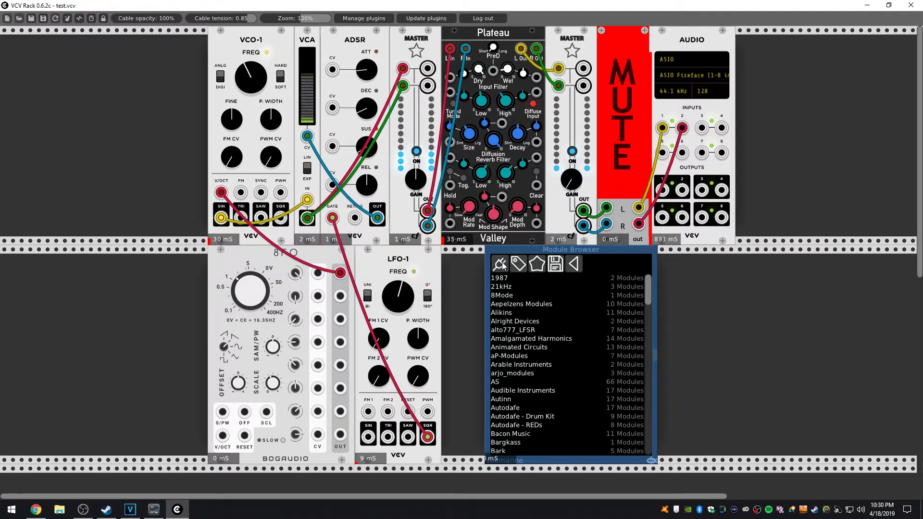
pyautogui.moveTo(648, 289); pyautogui.dragTo(648, 399)
# Step: Add the MicroTools Recorder from the built-in module list to the empty space beyond the Audio module, and delete it again
pyautogui.rightClick(729, 158)
pyautogui.click(775, 109)
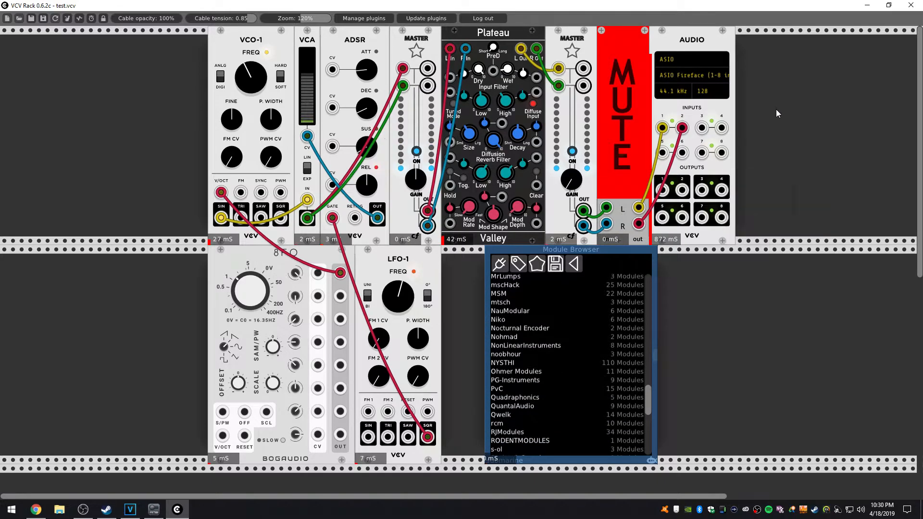
pyautogui.rightClick(780, 115)
pyautogui.scroll(-10, 511, 263)
pyautogui.scroll(-15, 489, 230)
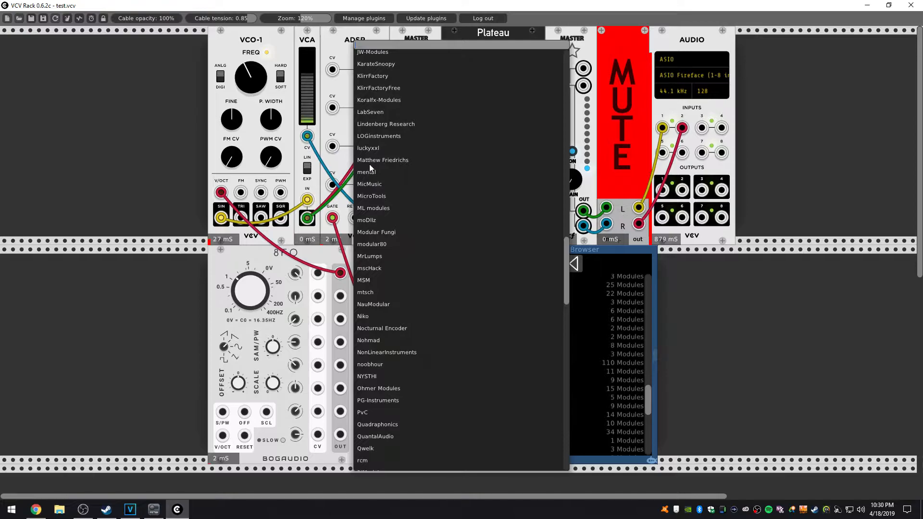
pyautogui.click(376, 194)
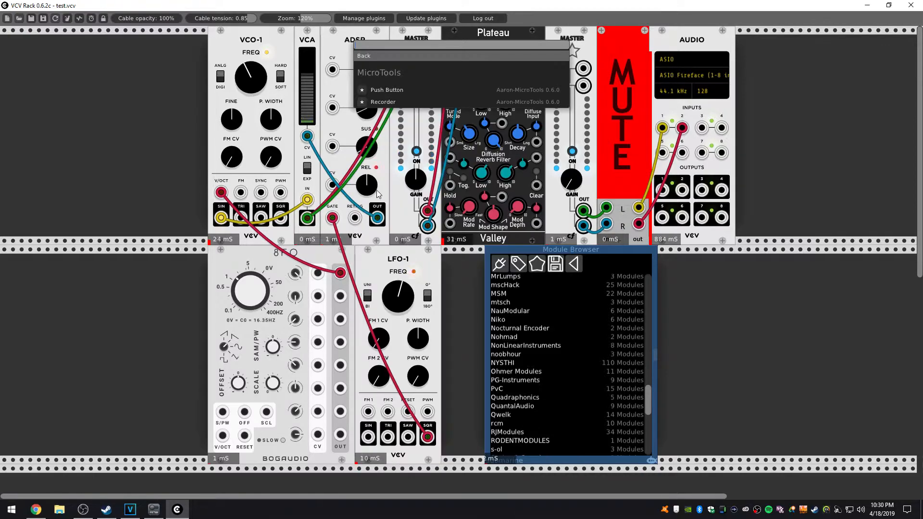
pyautogui.click(387, 102)
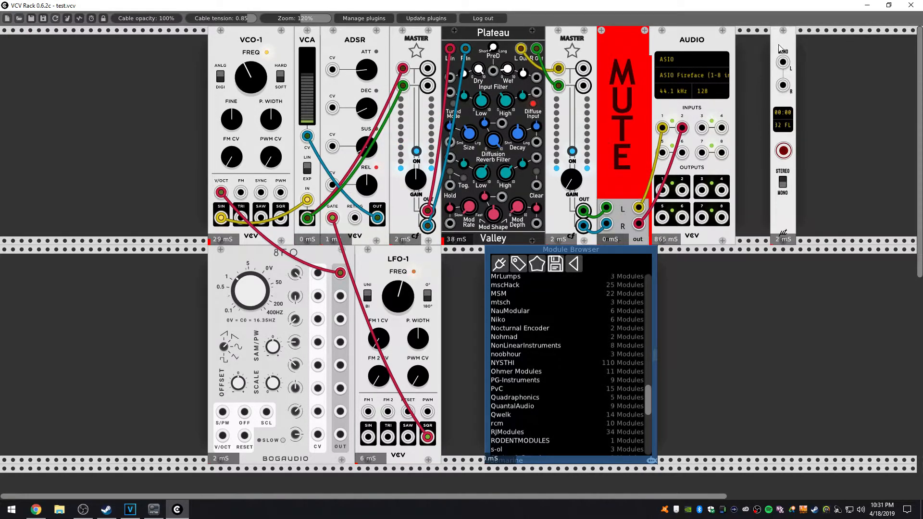
pyautogui.press('Delete')
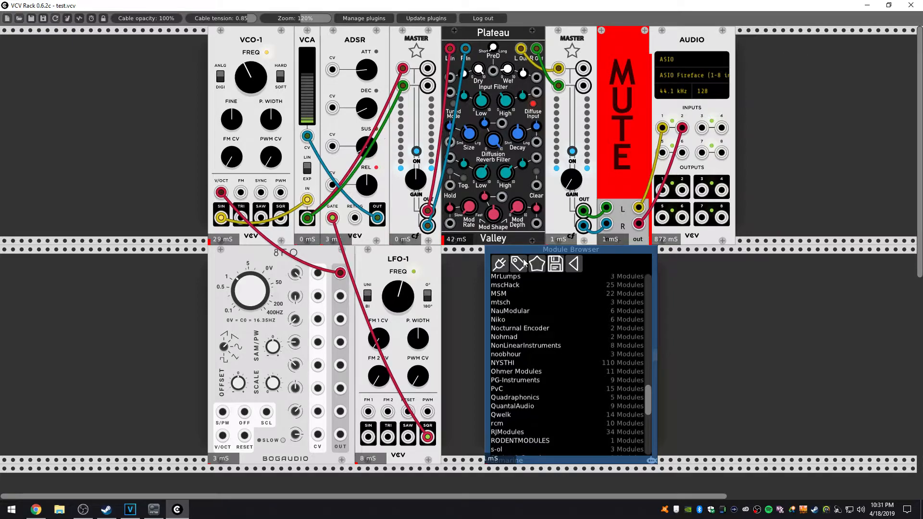
# Step: Place the Module Browser closer to LFO-1 and list the modules by Autodafe in it
pyautogui.click(500, 286)
pyautogui.click(506, 322)
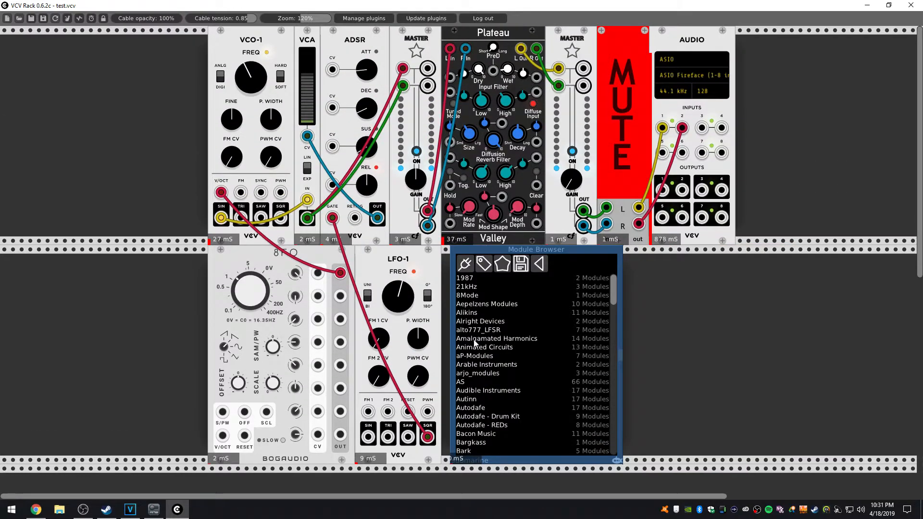
pyautogui.scroll(-2, 473, 342)
pyautogui.scroll(2, 481, 336)
pyautogui.click(474, 409)
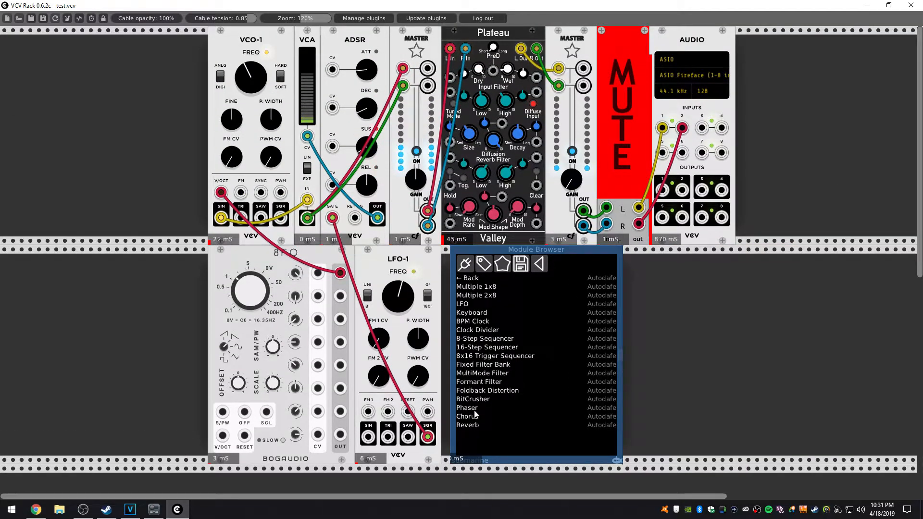
# Step: Add Autodafe's Multiple 1x8, Multiple 2x8, LFO, Keyboard, Clock Divider, 16-Step Sequencer and MultiMode Filter from the Module Browser
pyautogui.click(491, 287)
pyautogui.click(487, 295)
pyautogui.click(475, 305)
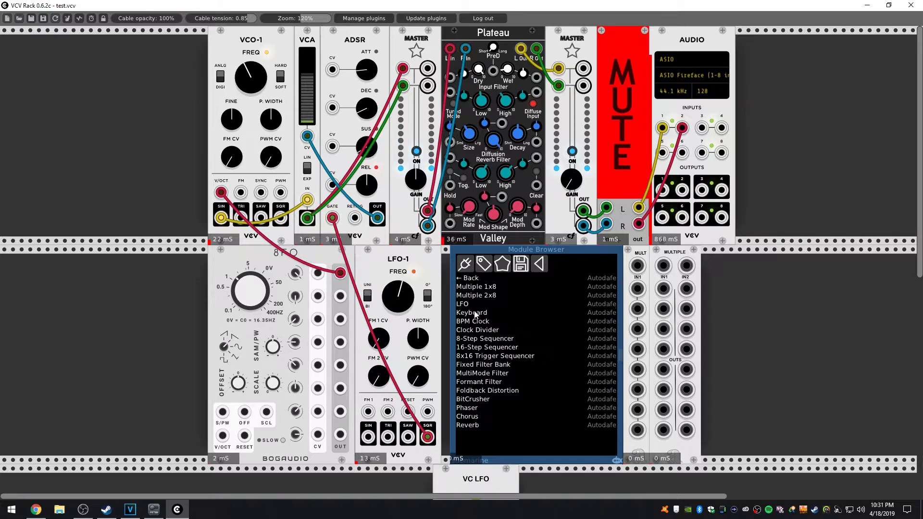
pyautogui.click(476, 312)
pyautogui.click(478, 330)
pyautogui.click(487, 347)
pyautogui.click(482, 373)
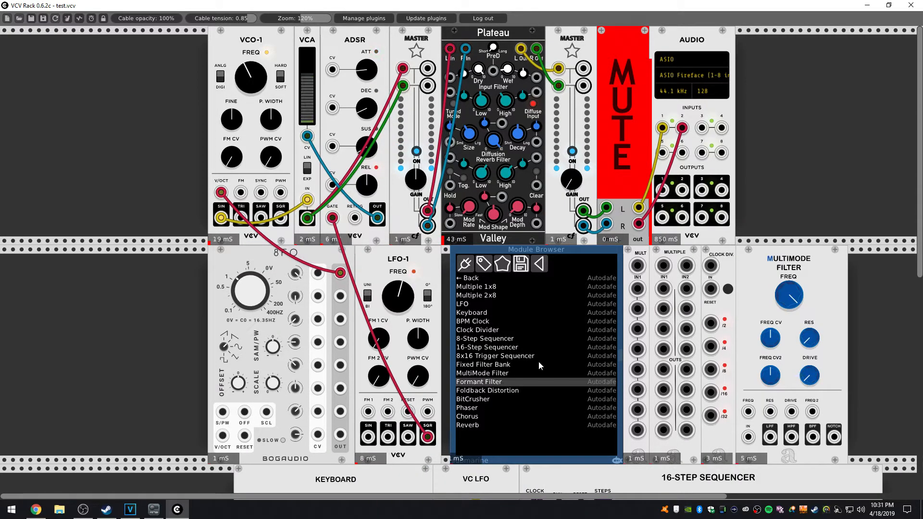
# Step: Add Autodafe's Formant Filter, Foldback Distortion, Fixed Filter Bank and BitCrusher from the Module Browser
pyautogui.click(479, 381)
pyautogui.scroll(-5, 535, 212)
pyautogui.click(499, 223)
pyautogui.click(483, 197)
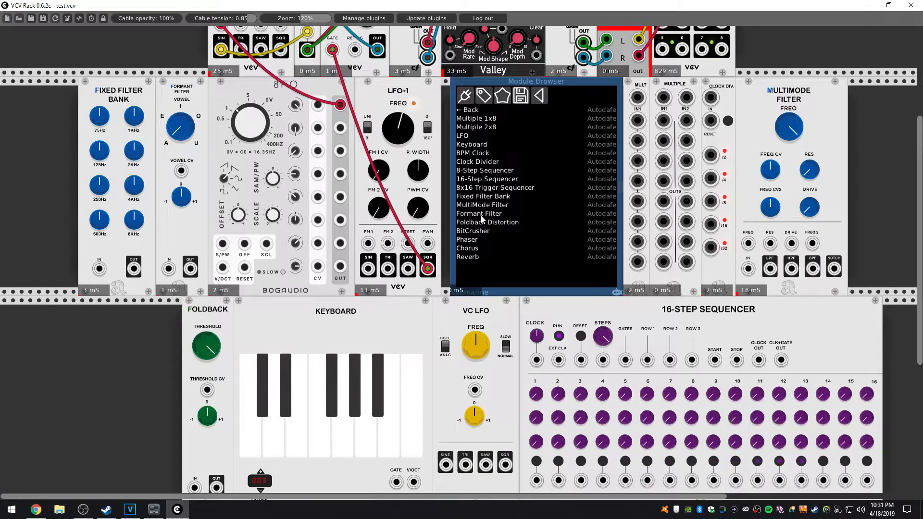
pyautogui.click(481, 231)
# Step: Delete the MultiMode Filter, the Clock Divider and both Multiple modules from the row with the Module Browser
pyautogui.scroll(2, 616, 117)
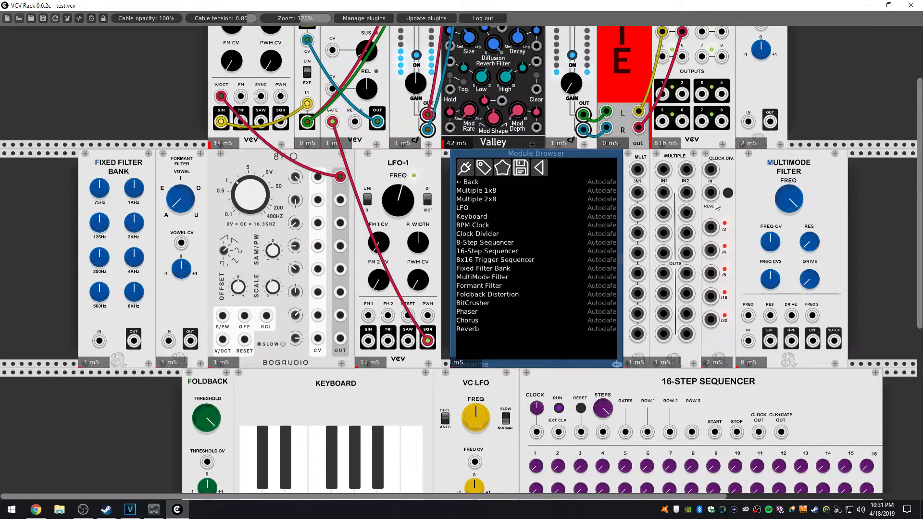
pyautogui.moveTo(770, 119); pyautogui.dragTo(770, 121)
pyautogui.press('Delete')
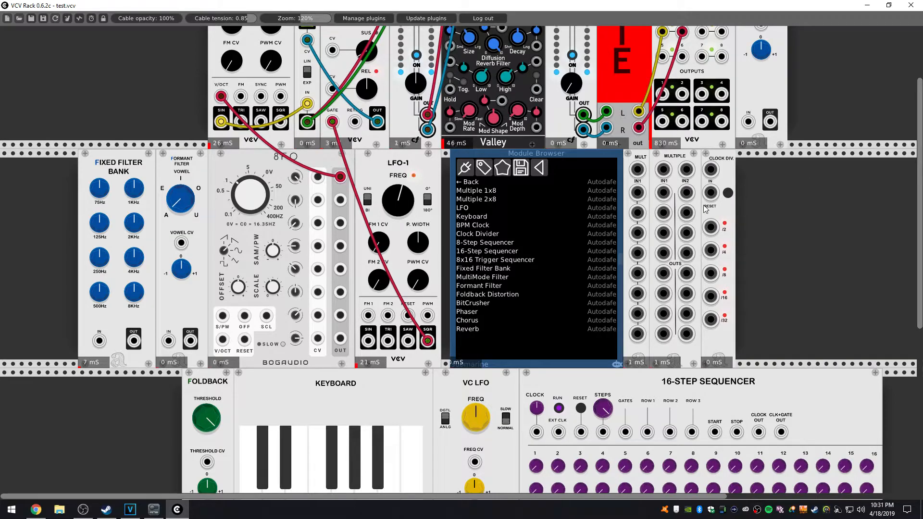
pyautogui.press('Delete')
pyautogui.press('Delete')
pyautogui.press('Delete')
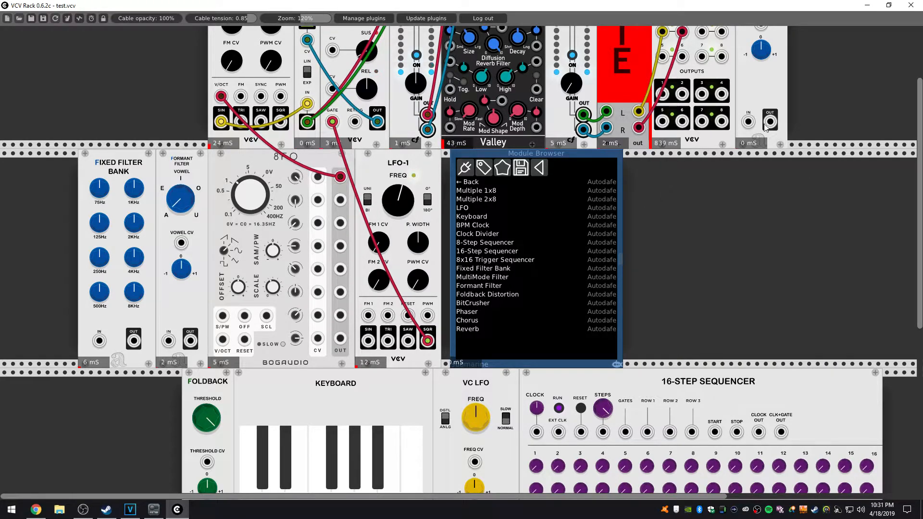
# Step: Delete the BitCrusher, Audio, Fixed Filter Bank, Formant Filter, Foldback, Keyboard, VC LFO and 16-Step Sequencer modules
pyautogui.press('Delete')
pyautogui.press('Delete')
pyautogui.press('Delete')
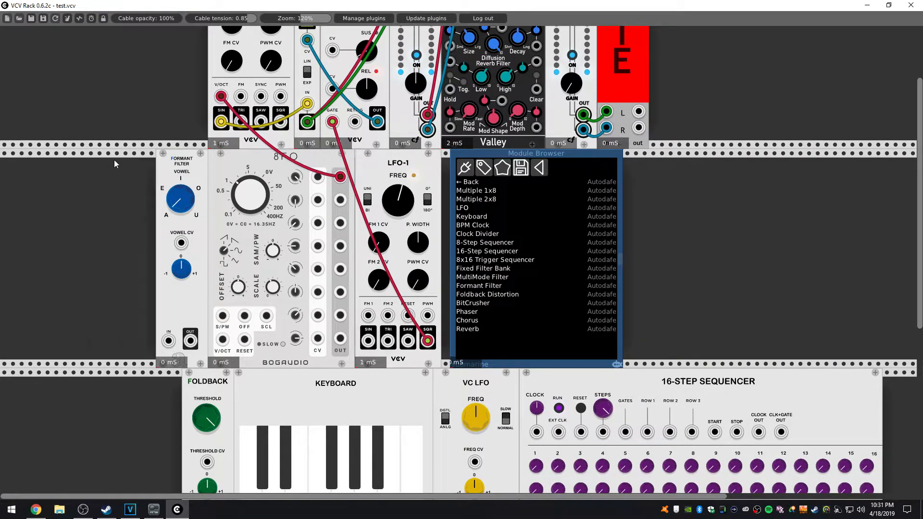
pyautogui.press('Delete')
pyautogui.press('Delete')
pyautogui.press('Delete')
pyautogui.press('Delete')
pyautogui.press('Delete')
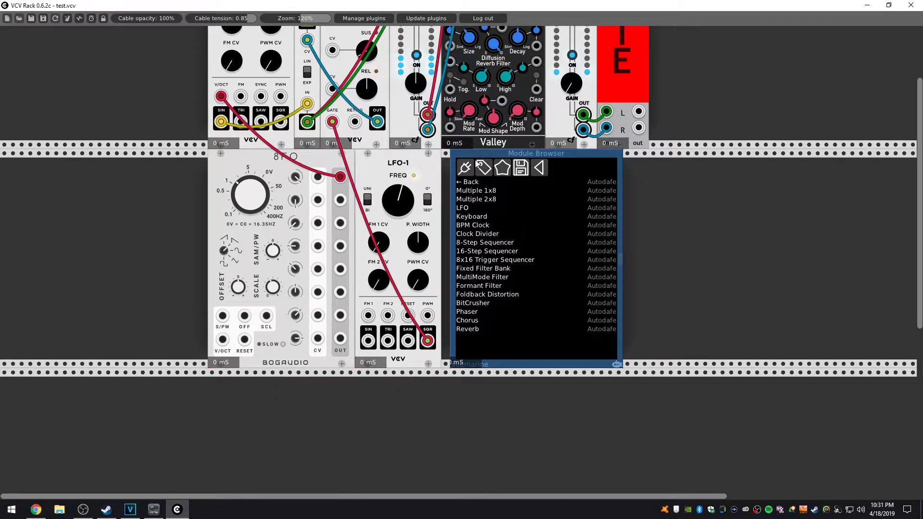
# Step: Show the Module Browser's tag categories, and examine the built-in module list's favorites, authors, tags and Mixer-tagged modules for comparison
pyautogui.click(483, 168)
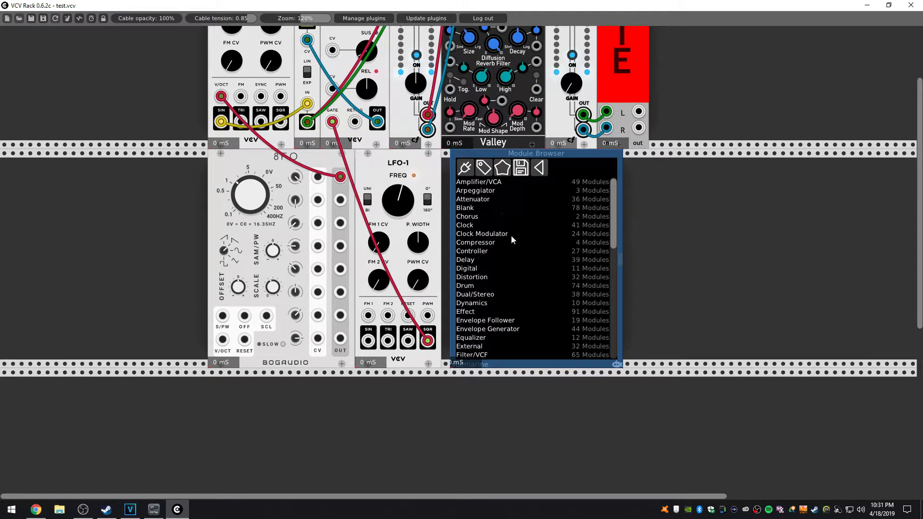
pyautogui.doubleClick(734, 175)
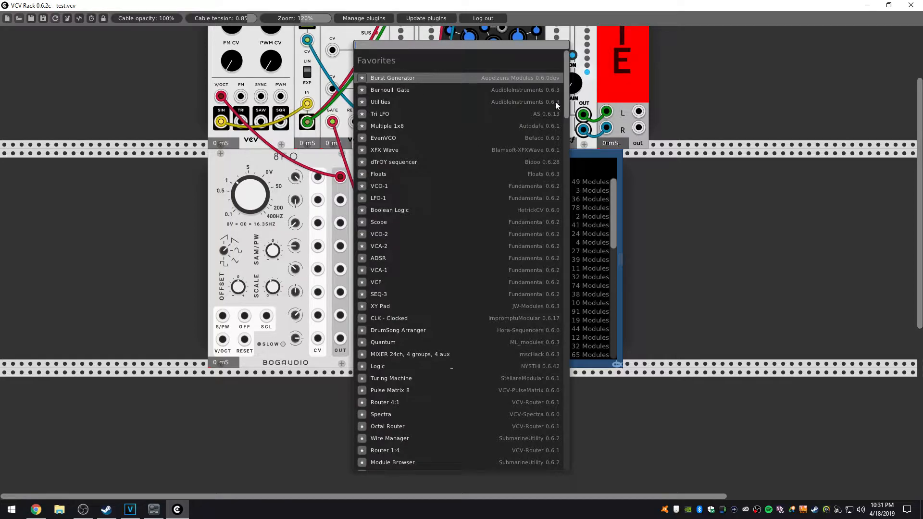
pyautogui.scroll(-10, 481, 120)
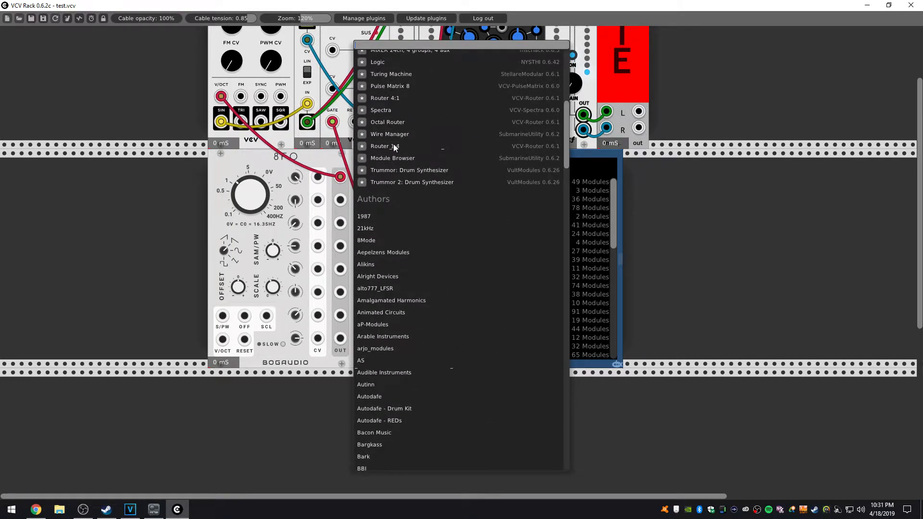
pyautogui.scroll(-15, 383, 61)
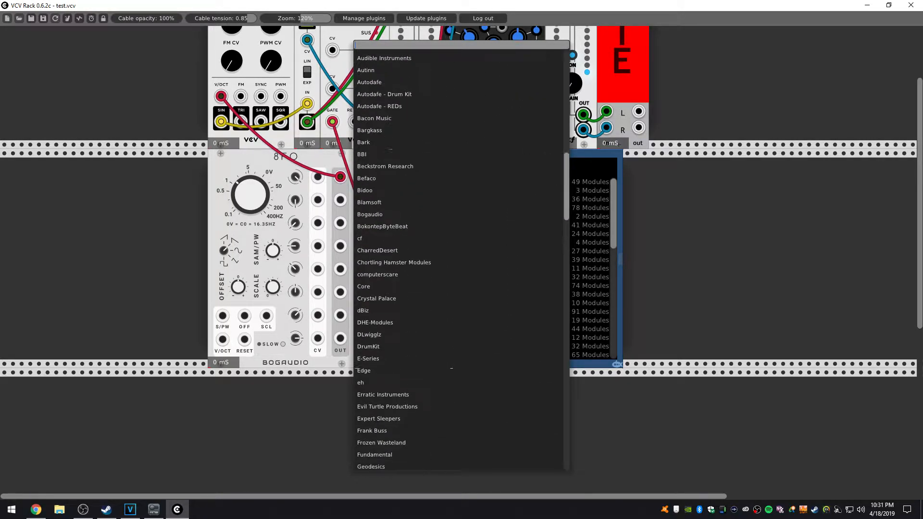
pyautogui.scroll(-15, 564, 163)
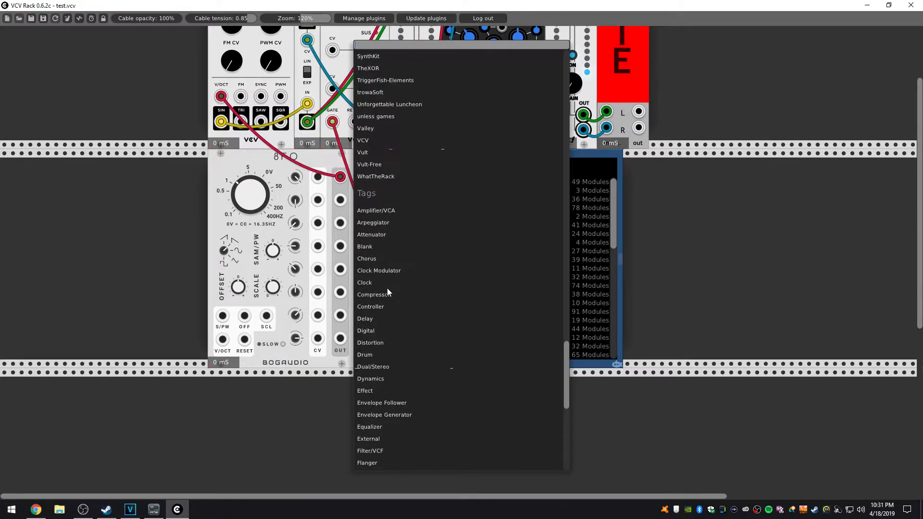
pyautogui.scroll(-7, 366, 291)
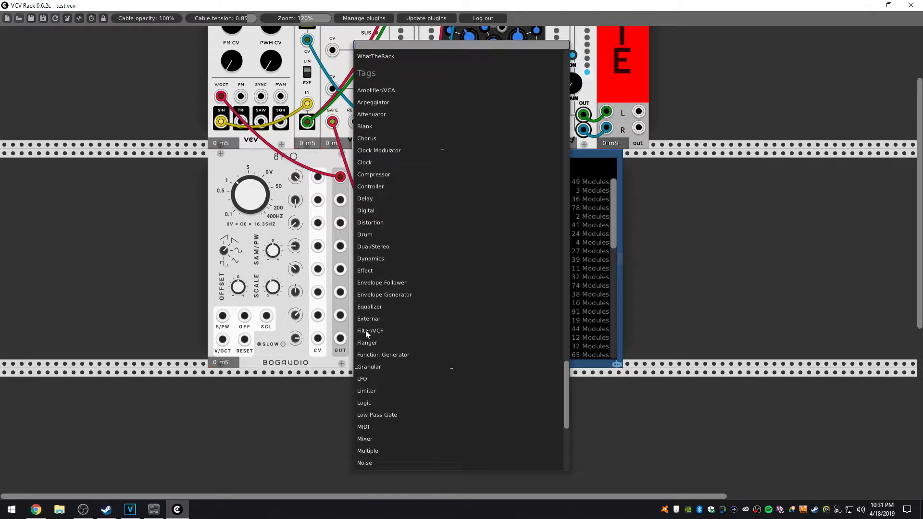
pyautogui.scroll(-1, 368, 388)
pyautogui.click(370, 366)
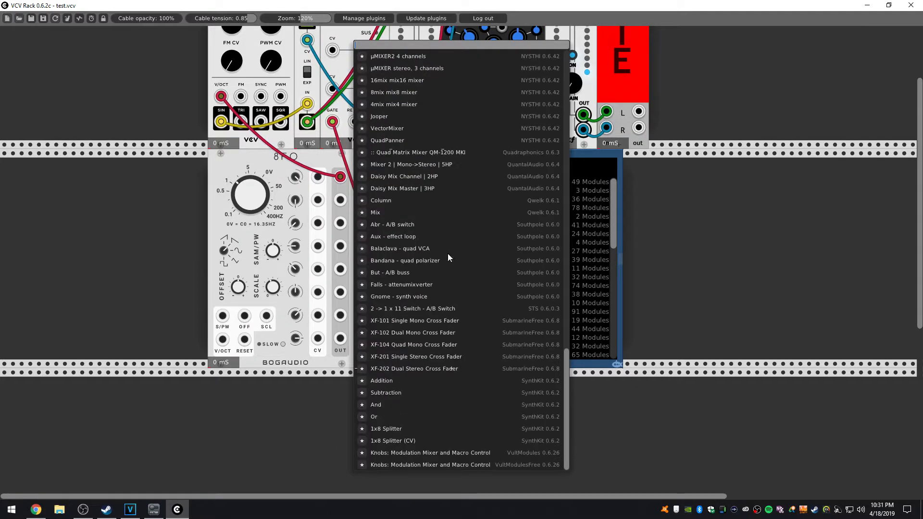
pyautogui.scroll(15, 470, 255)
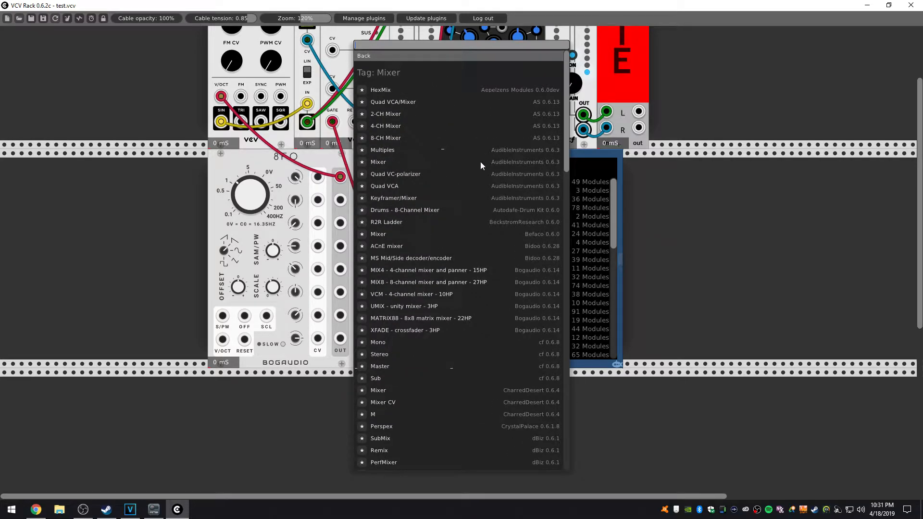
# Step: Add AS's 8-CH Mixer and a second Mixer-tagged module from the built-in module list
pyautogui.click(390, 138)
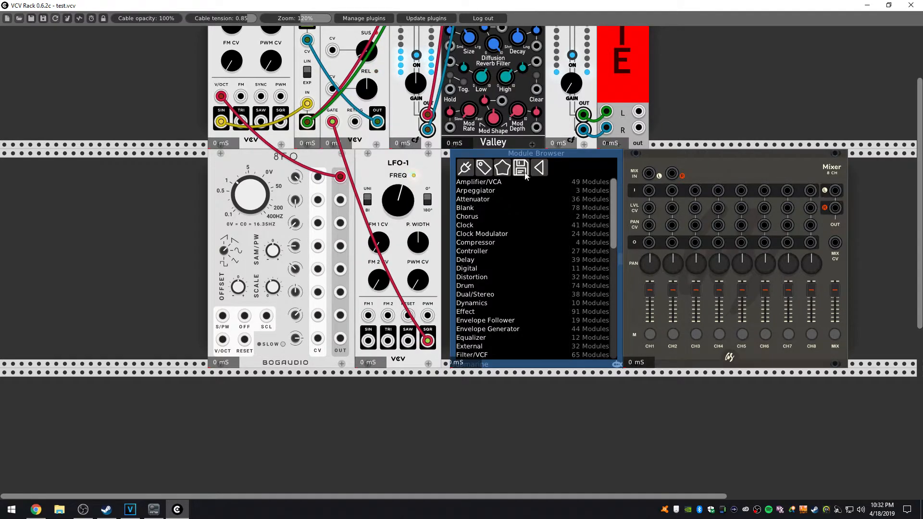
pyautogui.rightClick(724, 111)
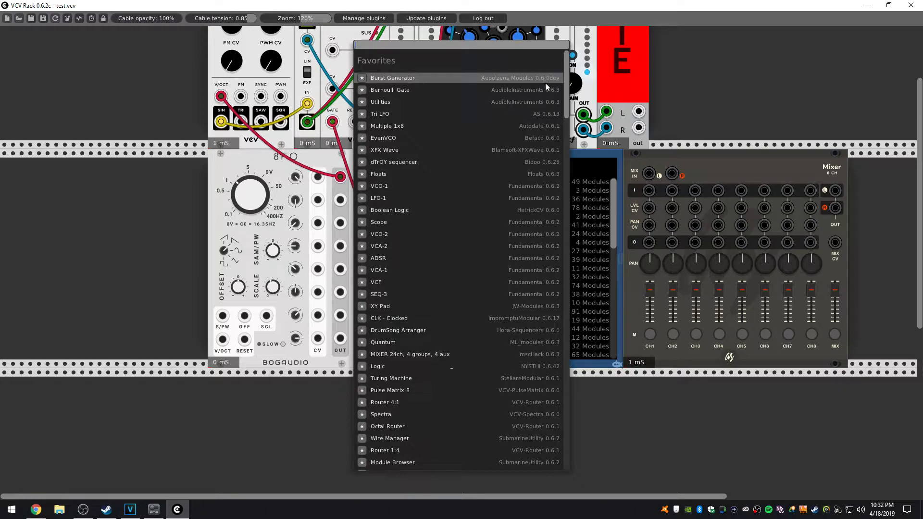
pyautogui.moveTo(566, 77); pyautogui.dragTo(567, 352)
pyautogui.scroll(-15, 448, 310)
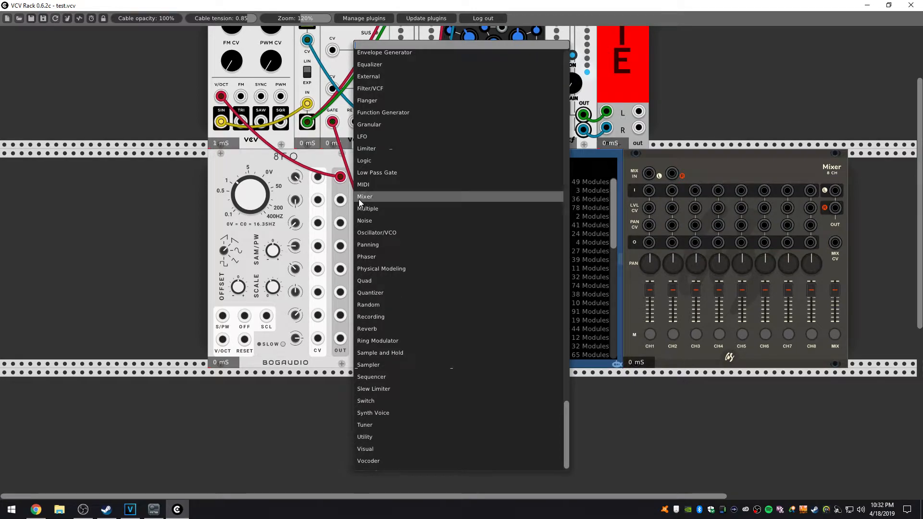
pyautogui.click(358, 199)
pyautogui.click(380, 116)
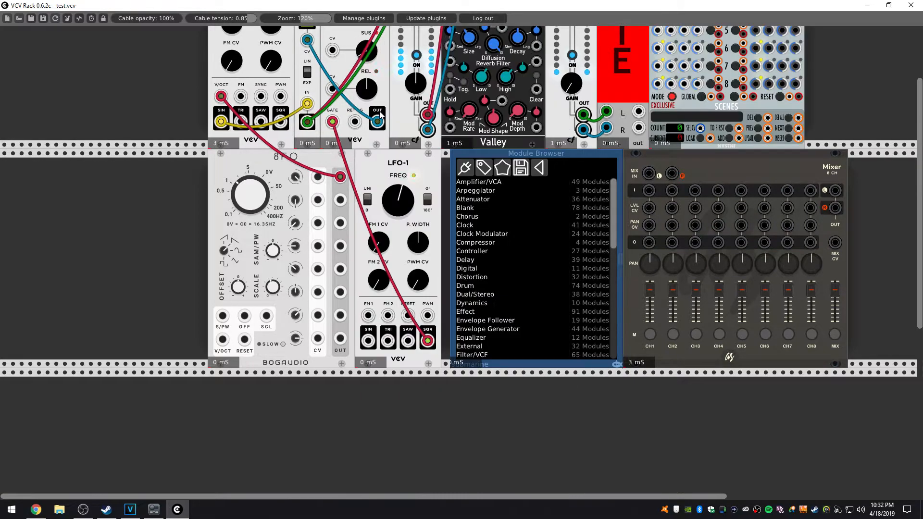
pyautogui.scroll(4, 673, 149)
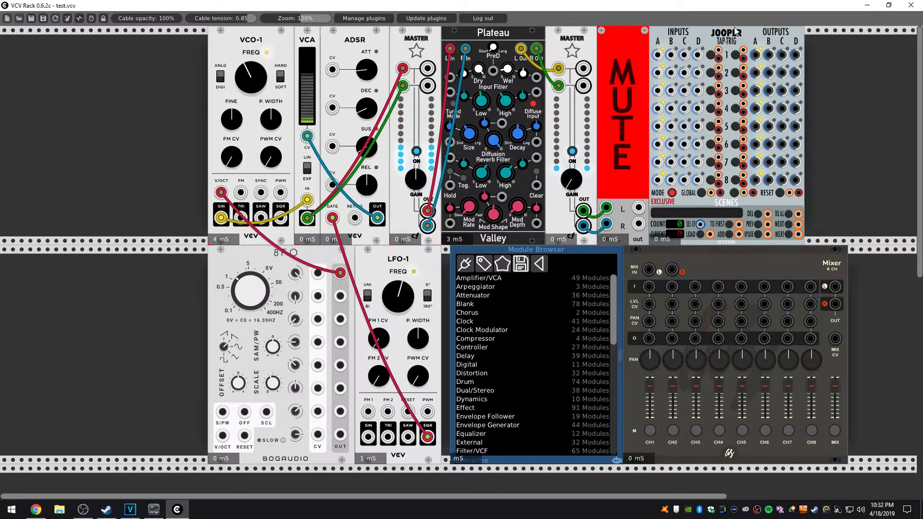
# Step: Delete the 8-CH Mixer and the other module just added, and move the Module Browser further along its row
pyautogui.press('Delete')
pyautogui.press('Delete')
pyautogui.moveTo(571, 251); pyautogui.dragTo(647, 253)
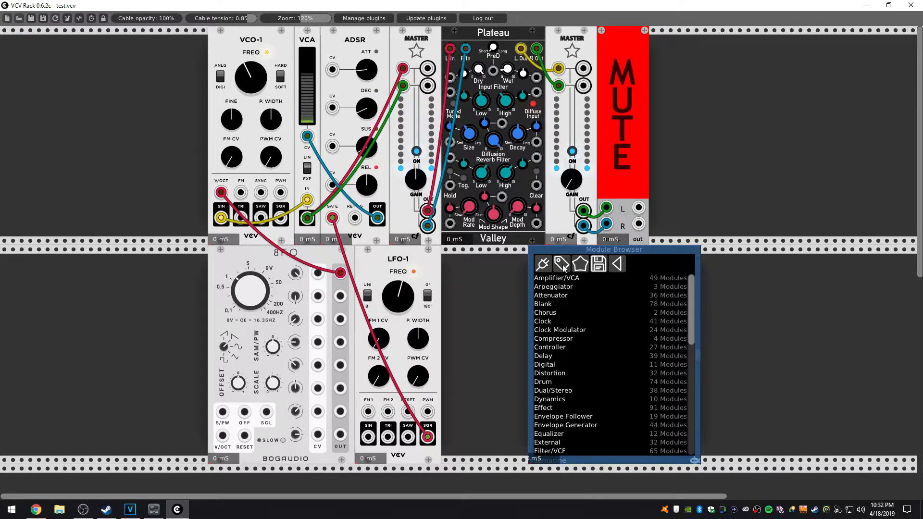
# Step: Look through the Module Browser's tag categories, viewing the Clock-tagged modules and the Mixer-tagged modules
pyautogui.scroll(-2, 557, 403)
pyautogui.scroll(2, 596, 367)
pyautogui.click(686, 321)
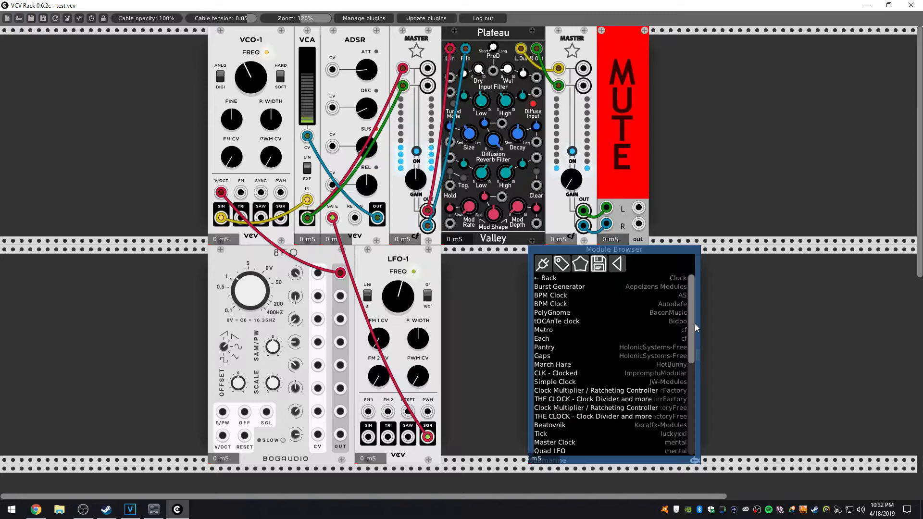
pyautogui.click(555, 278)
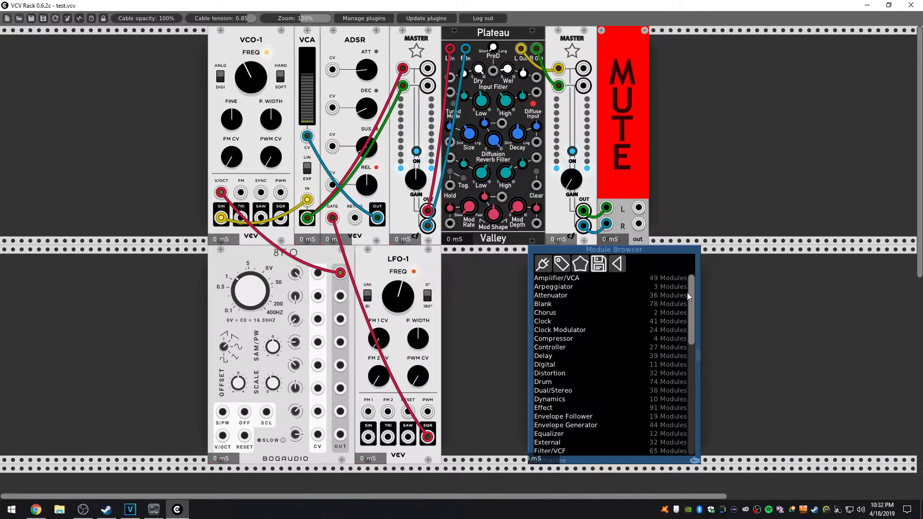
pyautogui.scroll(-5, 689, 295)
pyautogui.scroll(3, 688, 295)
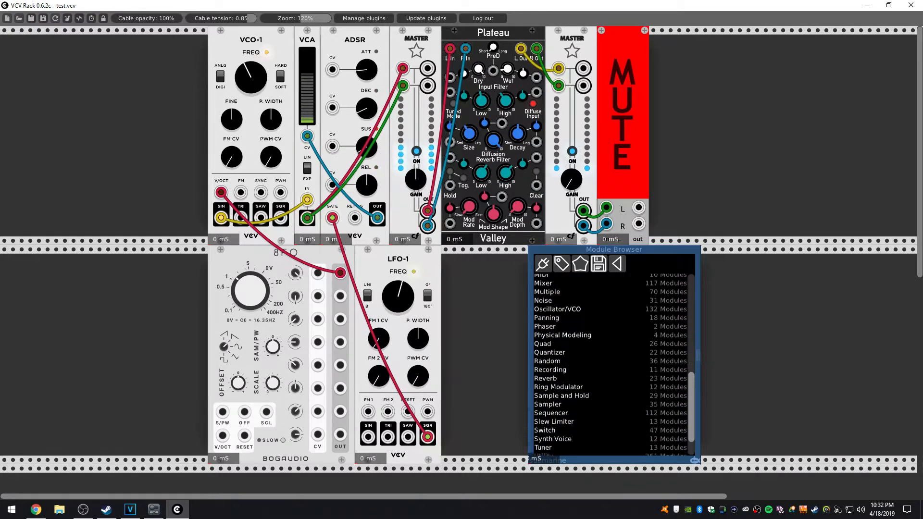
pyautogui.click(553, 317)
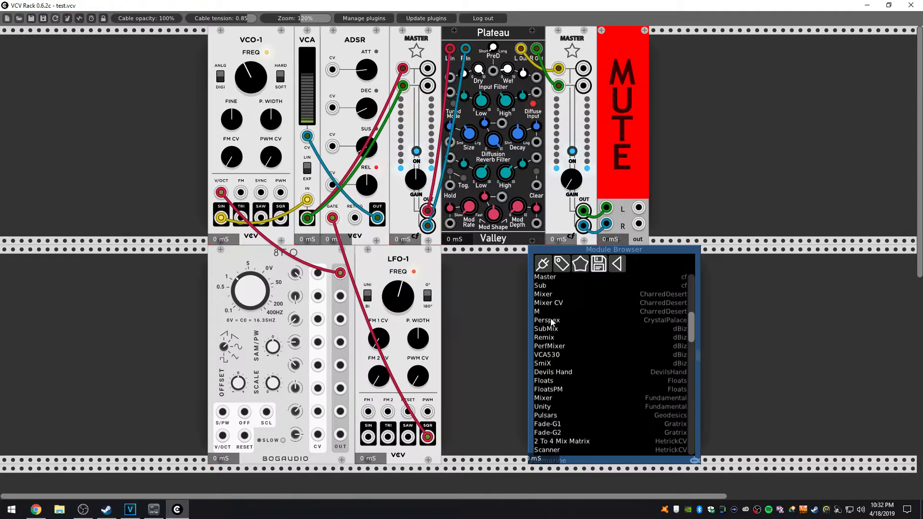
# Step: Move the Module Browser to an empty row below the patch and delete the three LFO-1 modules down there
pyautogui.scroll(-5, 607, 278)
pyautogui.moveTo(639, 57); pyautogui.dragTo(489, 310)
pyautogui.scroll(-4, 489, 310)
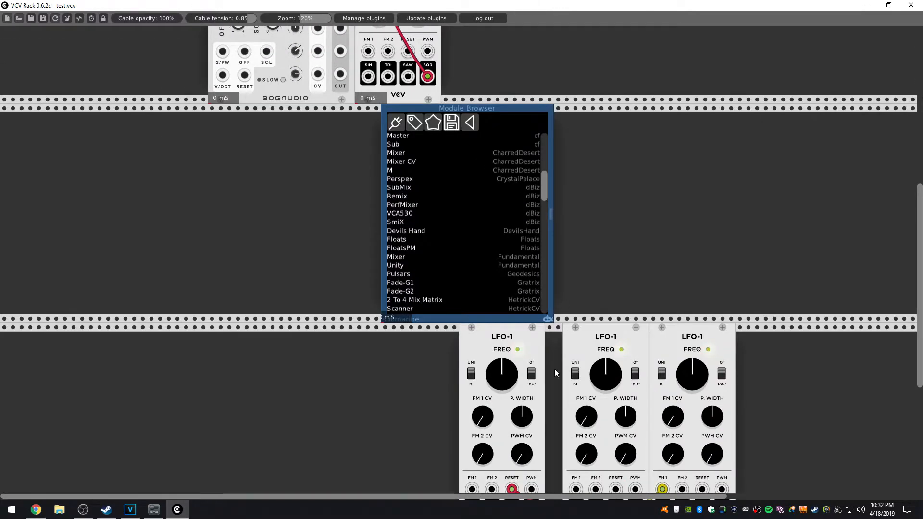
pyautogui.press('Delete')
pyautogui.press('Delete')
pyautogui.press('Delete')
pyautogui.scroll(-13, 570, 345)
pyautogui.scroll(6, 505, 274)
pyautogui.scroll(5, 464, 161)
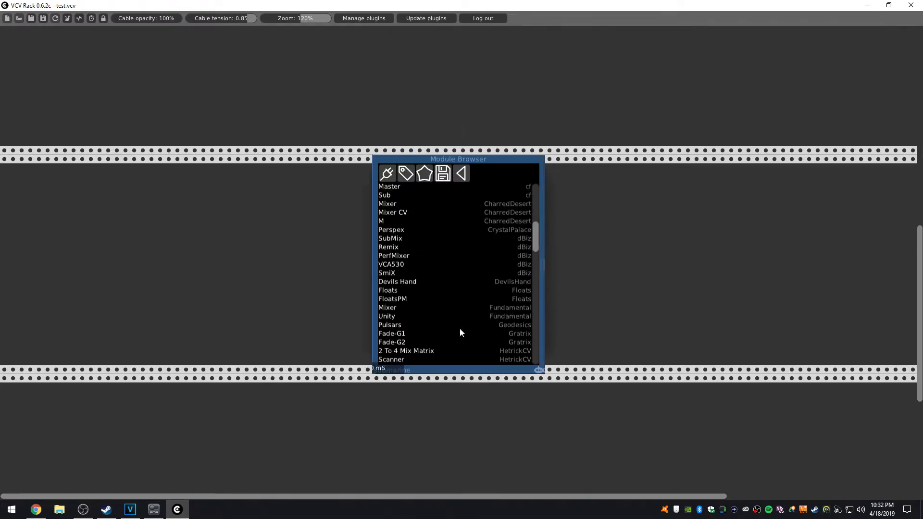
# Step: Add the Master, SubMix, Devils Hand, Pulsars and Fade-G1 modules from the Module Browser's Mixer list
pyautogui.click(407, 189)
pyautogui.click(432, 239)
pyautogui.click(443, 247)
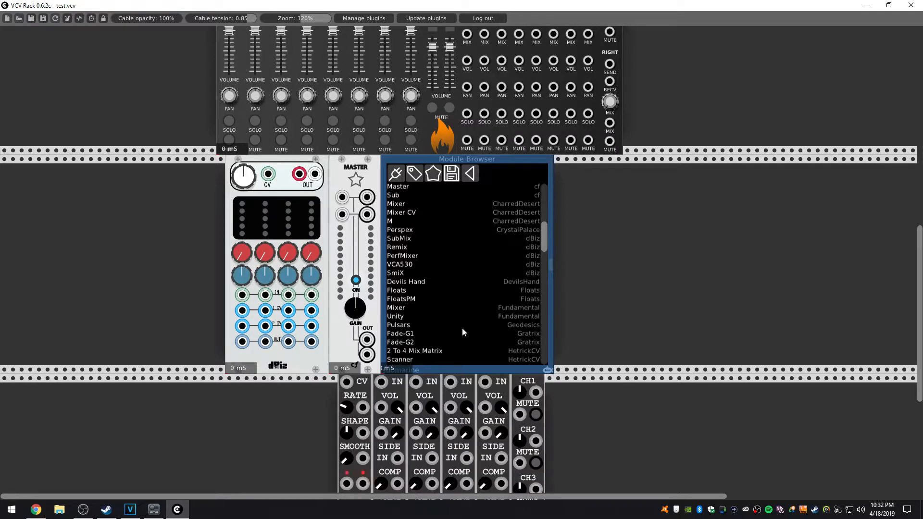
pyautogui.click(462, 327)
pyautogui.click(486, 334)
pyautogui.scroll(-2, 448, 293)
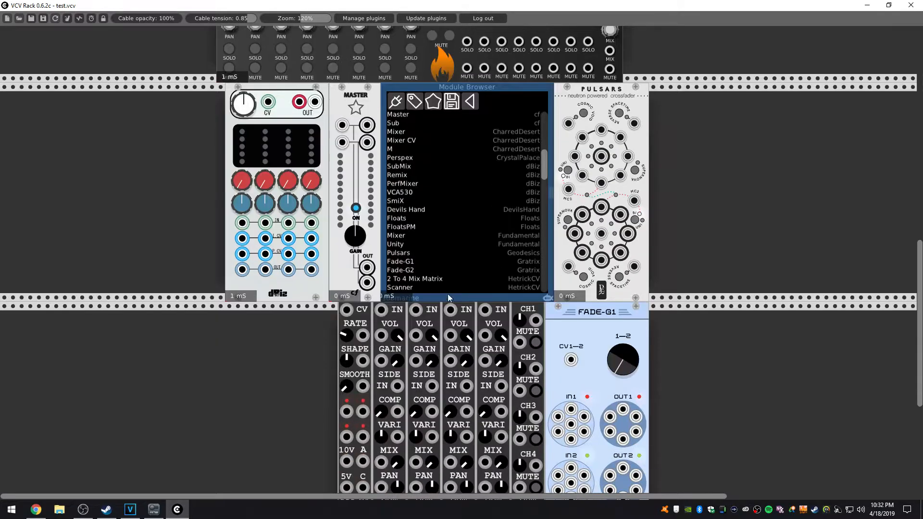
# Step: Add Remix, another Devils Hand, AUX Sends, VC8, Minus 12 dB and Matrix Modulator from the Module Browser's Mixer list
pyautogui.click(513, 174)
pyautogui.click(515, 209)
pyautogui.moveTo(545, 163); pyautogui.dragTo(545, 207)
pyautogui.click(475, 134)
pyautogui.click(470, 169)
pyautogui.click(469, 203)
pyautogui.click(476, 229)
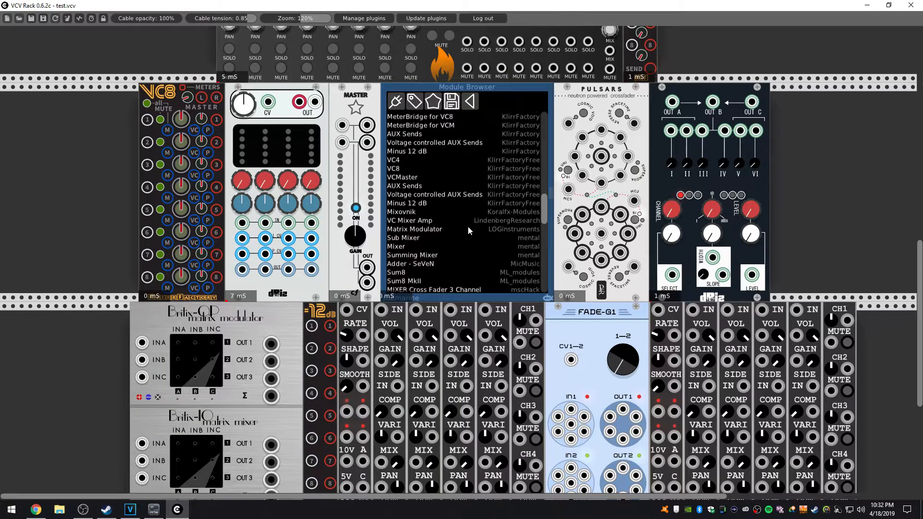
# Step: Delete the Matrix Modulator, Minus 12 dB and both Devils Hand modules from the row below the Module Browser
pyautogui.press('Delete')
pyautogui.press('Delete')
pyautogui.press('Delete')
pyautogui.press('Delete')
pyautogui.press('Delete')
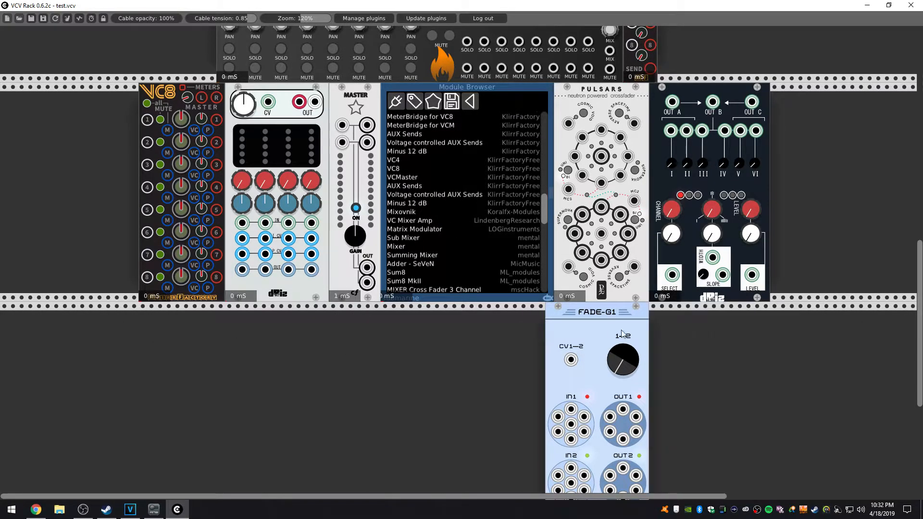
# Step: Delete Fade-G1, the Module Browser with all modules in its row, and the remaining mixer modules in the row above
pyautogui.press('Delete')
pyautogui.press('Delete')
pyautogui.press('Delete')
pyautogui.press('Delete')
pyautogui.press('Delete')
pyautogui.press('Delete')
pyautogui.press('Delete')
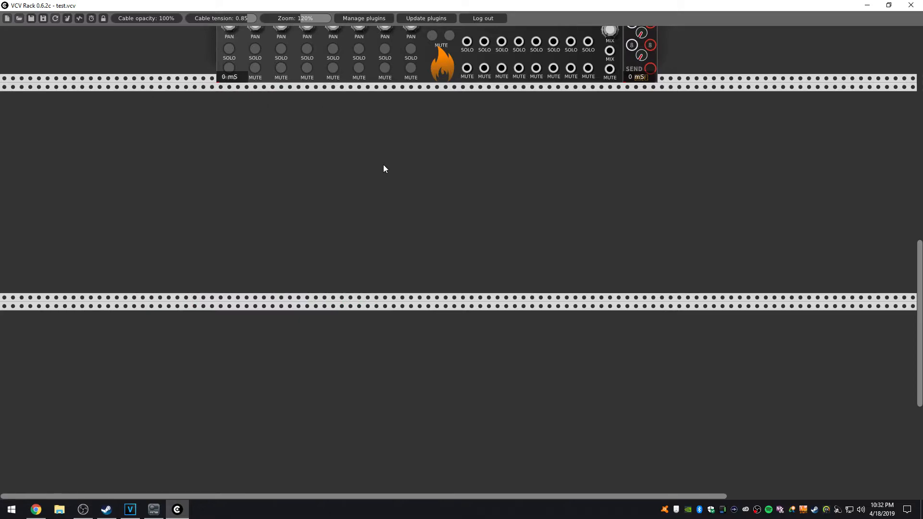
pyautogui.press('Delete')
pyautogui.press('Delete')
pyautogui.press('Delete')
# Step: Add Submarine's Module Browser to the empty row from the built-in list's favorites
pyautogui.rightClick(626, 62)
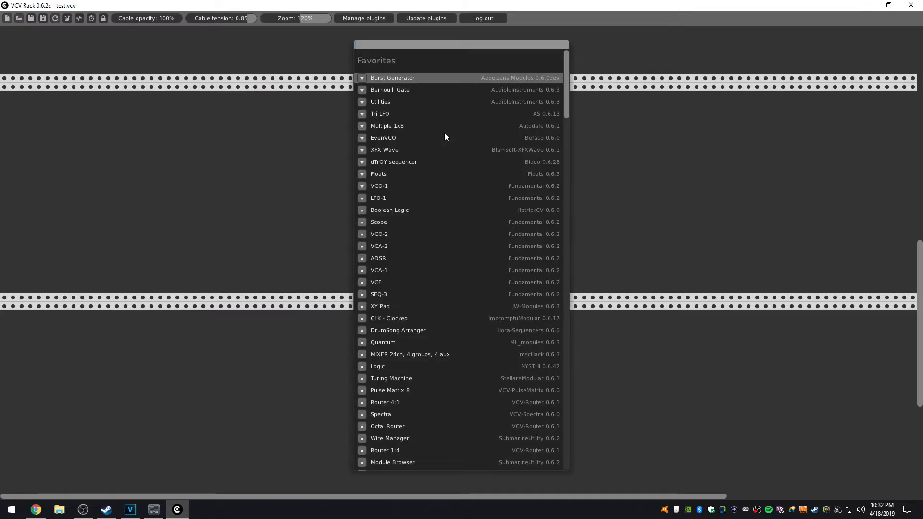
pyautogui.scroll(-2, 475, 269)
pyautogui.click(385, 318)
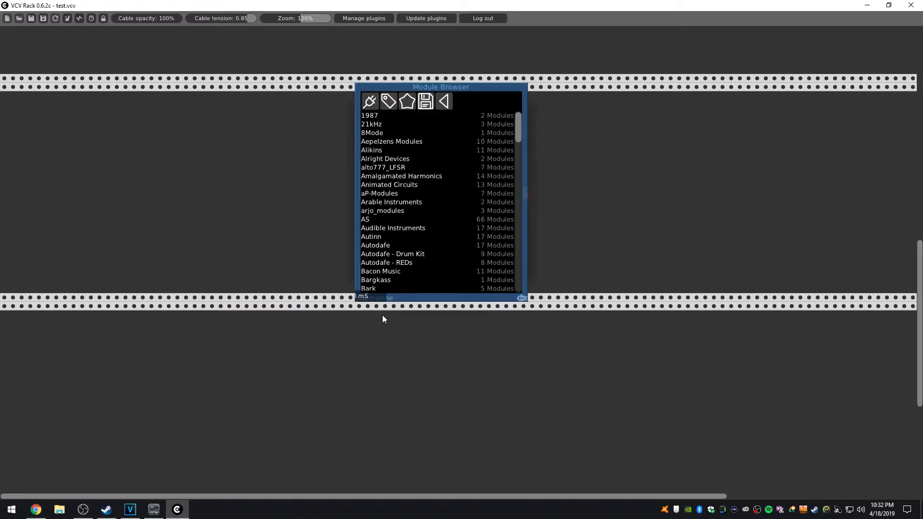
pyautogui.scroll(1, 394, 134)
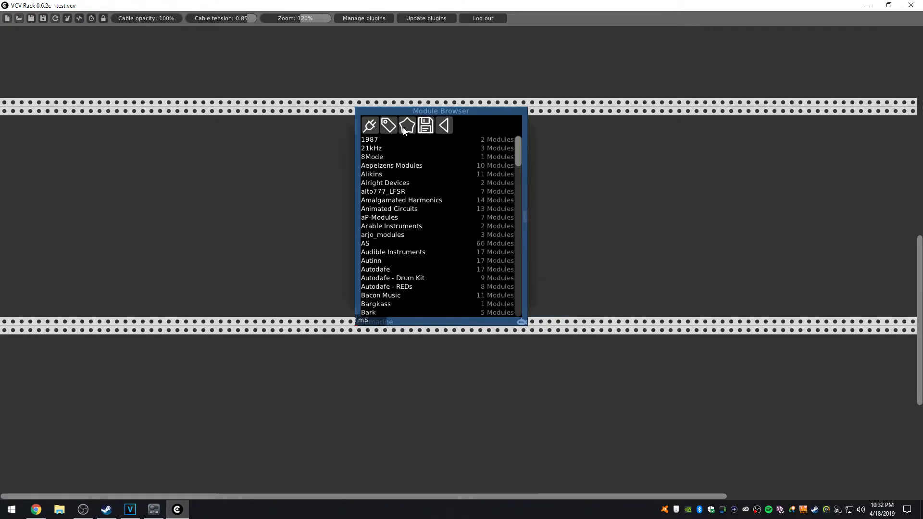
# Step: Show the favorites in the Module Browser and compare them with the built-in module list's favorites
pyautogui.click(404, 130)
pyautogui.rightClick(241, 180)
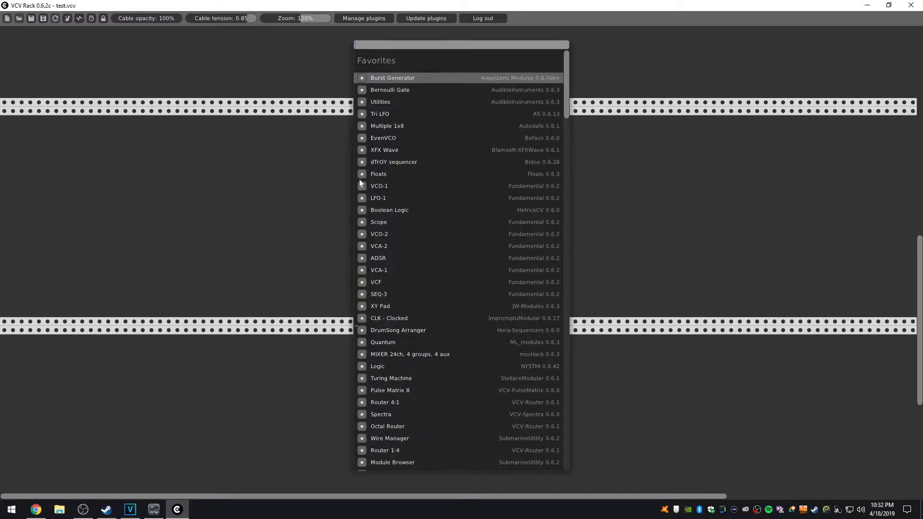
pyautogui.click(268, 214)
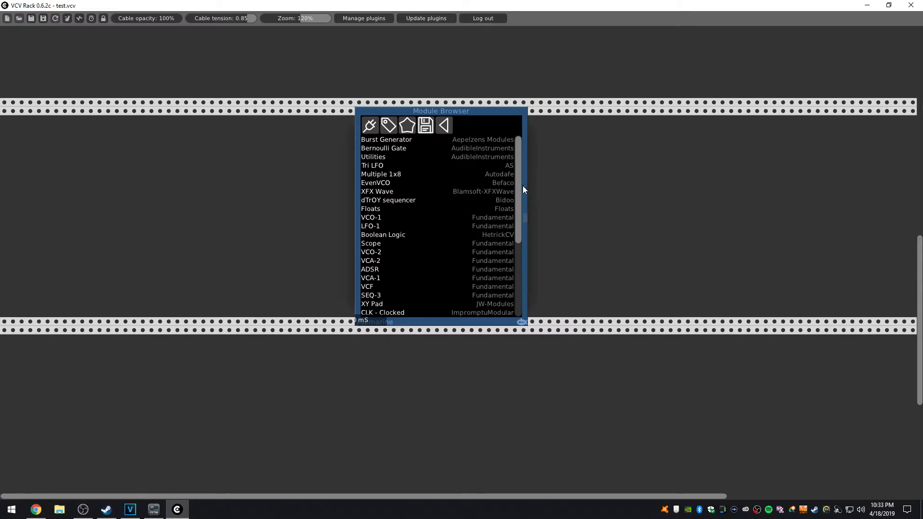
pyautogui.scroll(-4, 500, 192)
pyautogui.scroll(4, 478, 193)
# Step: Move the Module Browser up to the second row, into the free space beside the LFO-1
pyautogui.scroll(8, 492, 152)
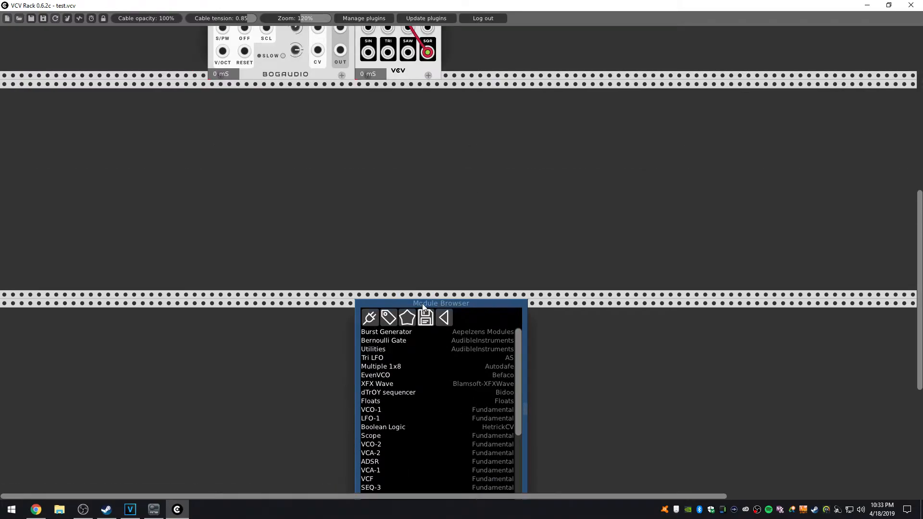
pyautogui.moveTo(423, 304); pyautogui.dragTo(519, 37)
pyautogui.scroll(9, 489, 125)
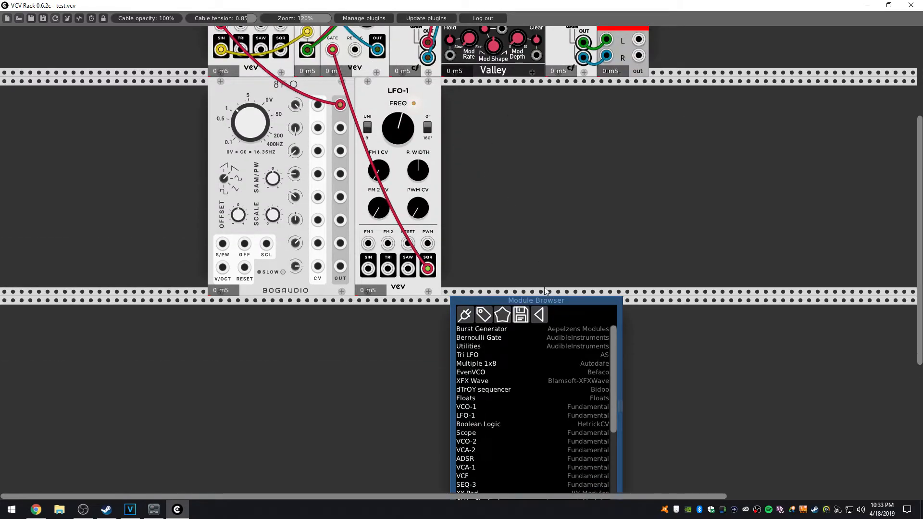
pyautogui.moveTo(539, 304); pyautogui.dragTo(575, 76)
pyautogui.scroll(6, 575, 76)
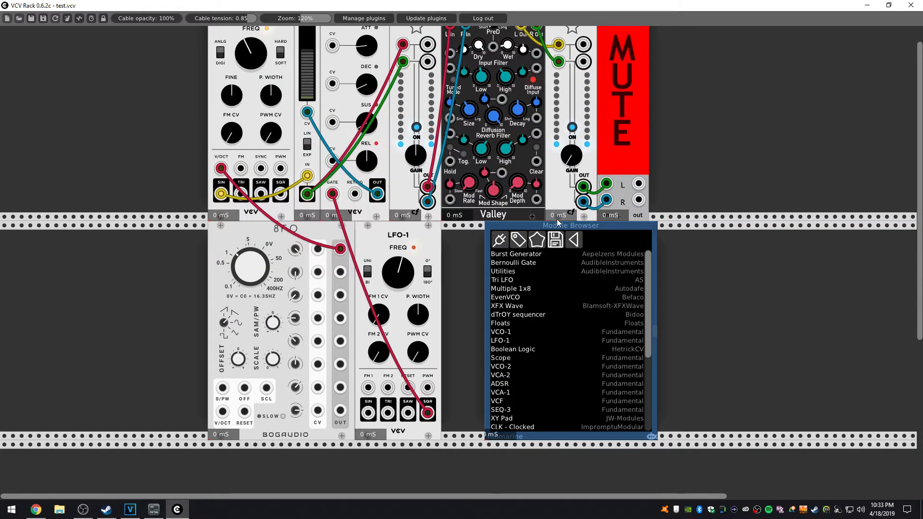
# Step: Load test.vcv from the Desktop into the current patch with the Module Browser
pyautogui.click(557, 240)
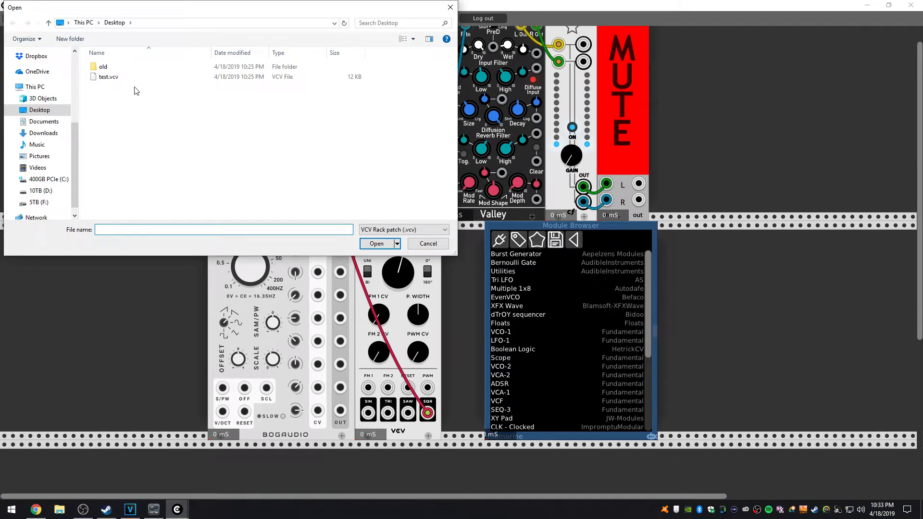
pyautogui.click(140, 78)
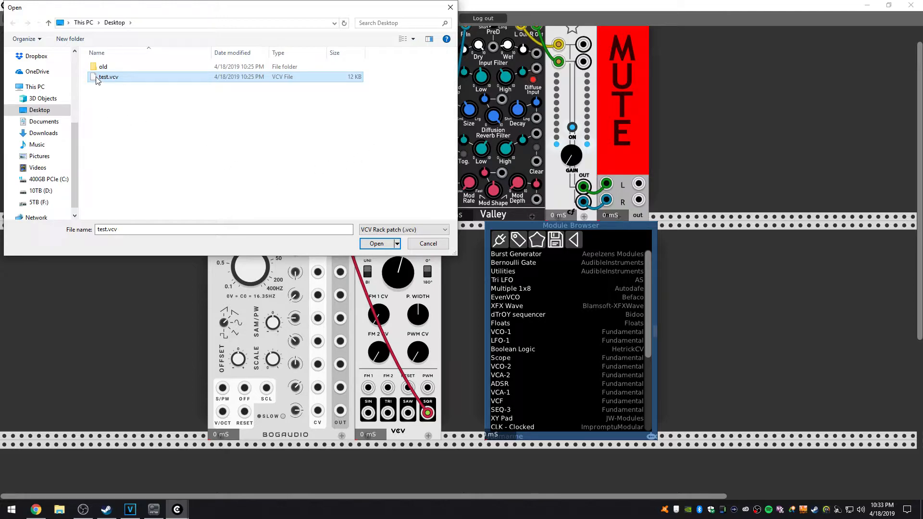
pyautogui.click(375, 244)
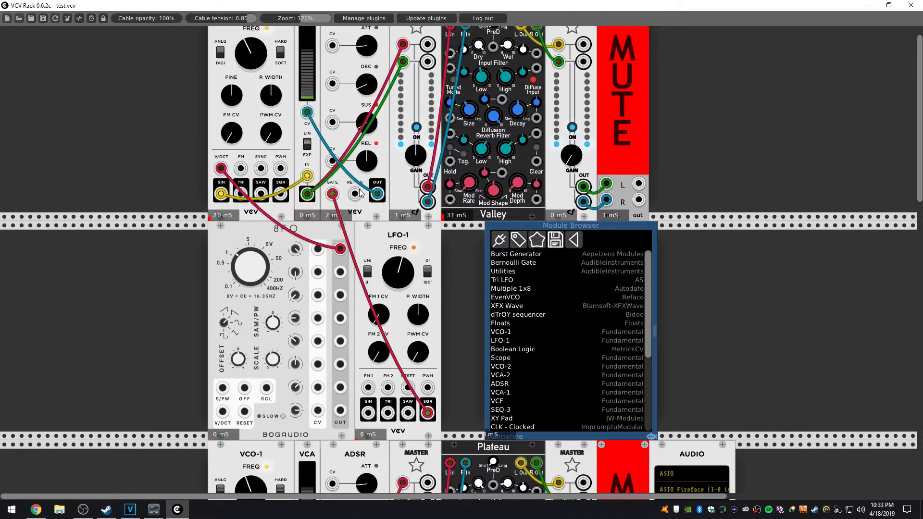
# Step: Switch the MUTE module in the inserted copy of the patch to UNMUTE and look over the combined patch
pyautogui.scroll(-5, 373, 206)
pyautogui.scroll(-2, 373, 207)
pyautogui.click(629, 175)
pyautogui.scroll(8, 360, 50)
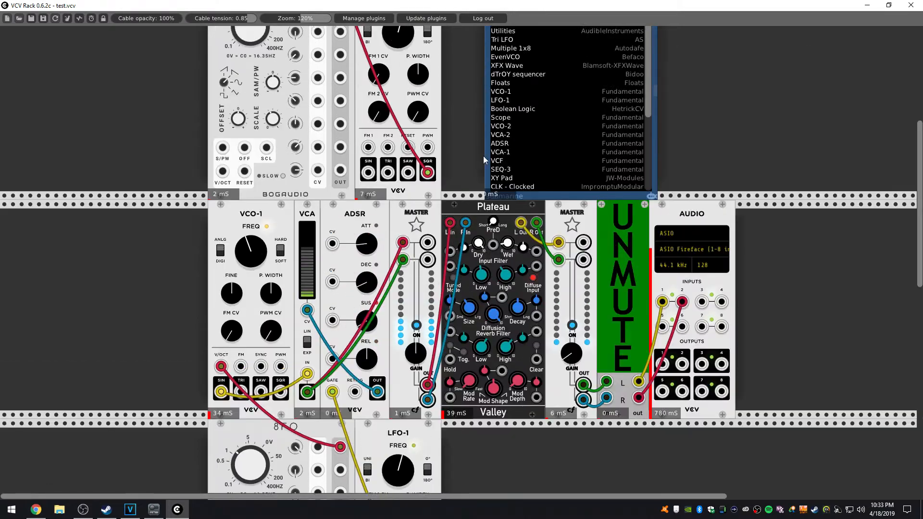
pyautogui.scroll(-4, 428, 195)
pyautogui.scroll(4, 457, 202)
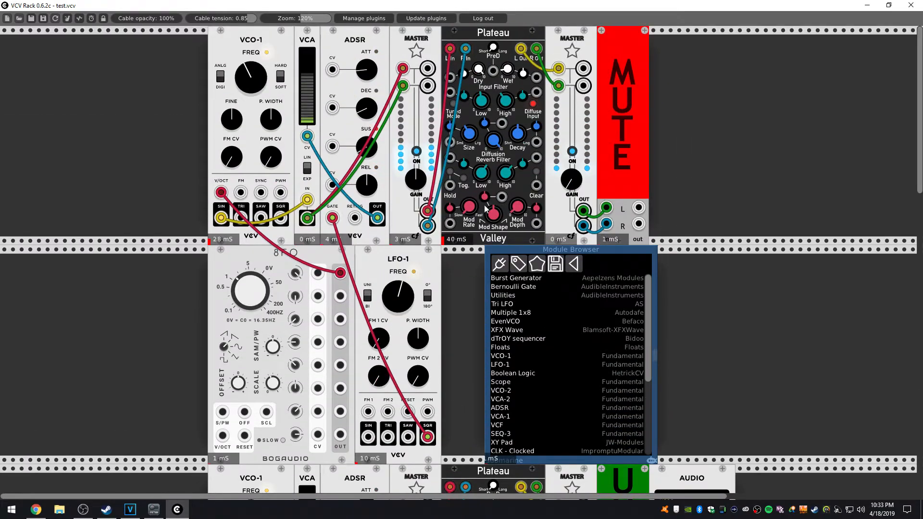
# Step: Insert test.vcv once more with the Module Browser as a second copy in the rack
pyautogui.scroll(-3, 519, 210)
pyautogui.click(560, 119)
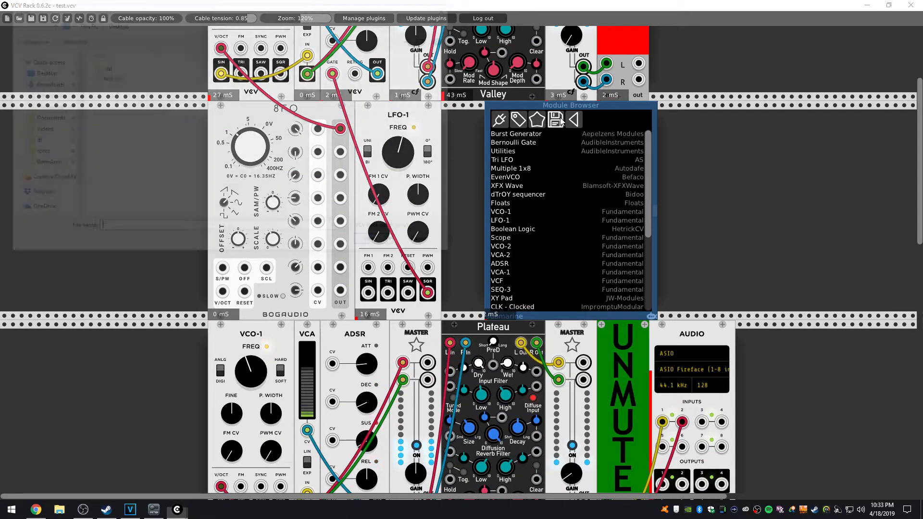
pyautogui.doubleClick(139, 80)
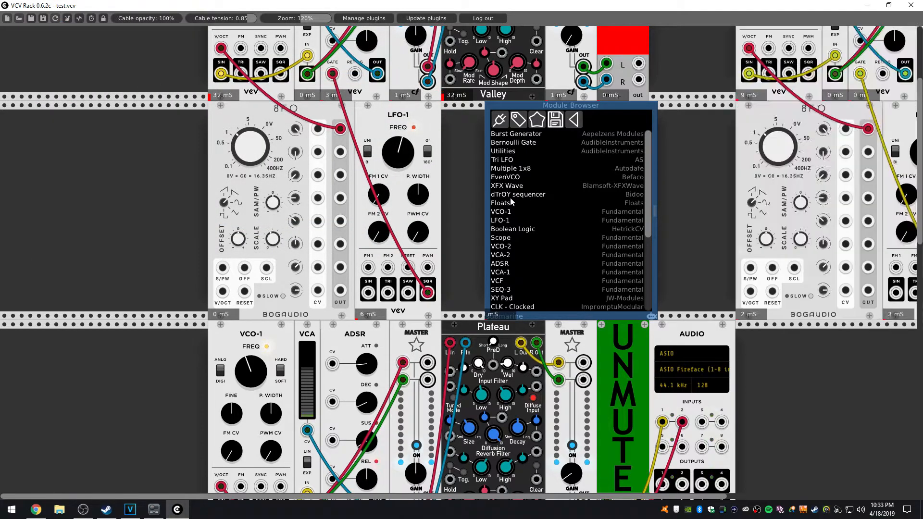
# Step: Find the second inserted copy beside the original patch and switch its MUTE module to UNMUTE
pyautogui.scroll(-8, 510, 197)
pyautogui.scroll(4, 527, 212)
pyautogui.scroll(-8, 587, 193)
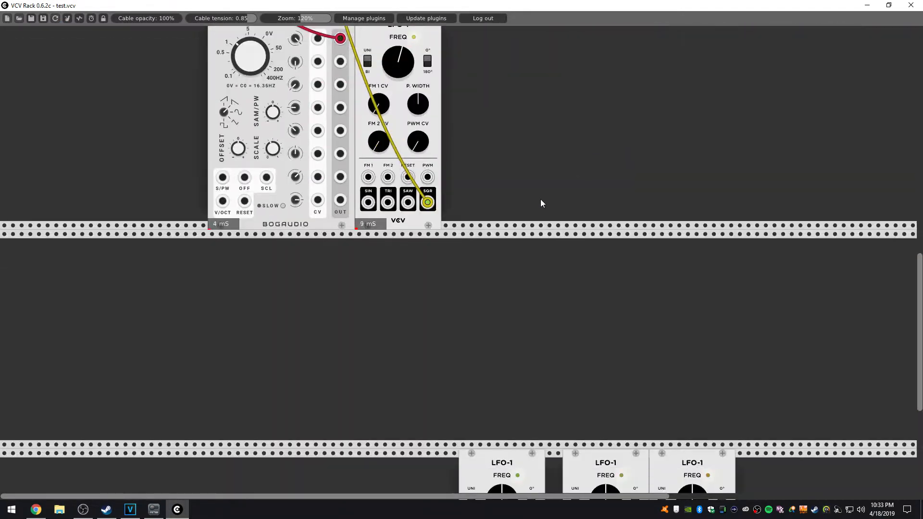
pyautogui.scroll(7, 537, 212)
pyautogui.scroll(5, 689, 200)
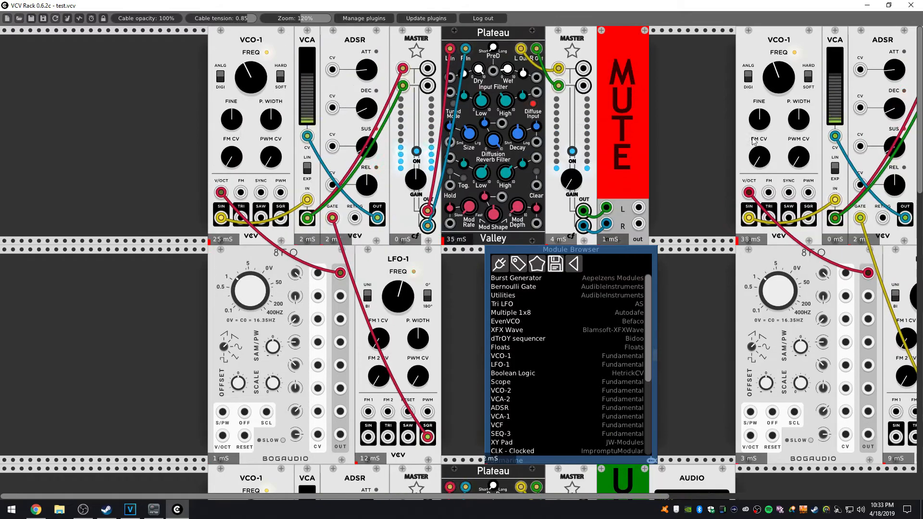
pyautogui.moveTo(479, 494); pyautogui.dragTo(738, 495)
pyautogui.click(626, 142)
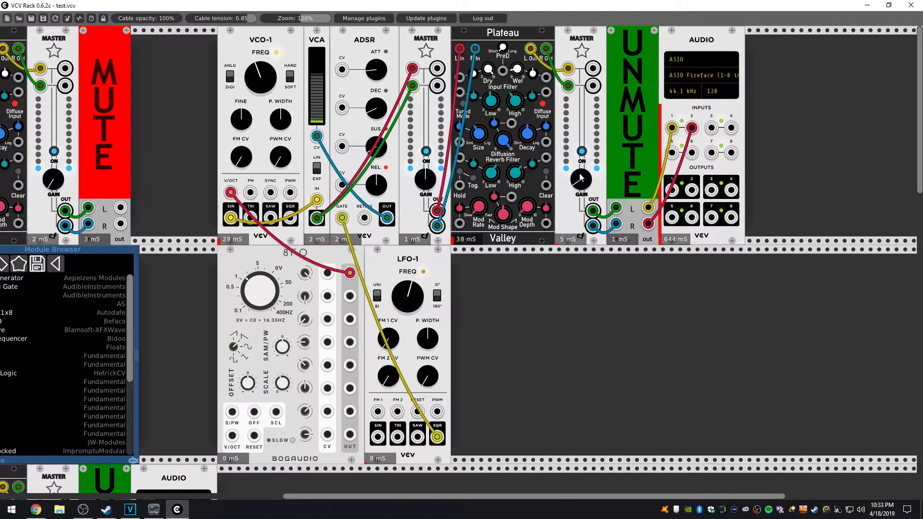
# Step: Return to the Module Browser, collapse and expand it again, and look through its favorites list
pyautogui.moveTo(333, 495); pyautogui.dragTo(50, 495)
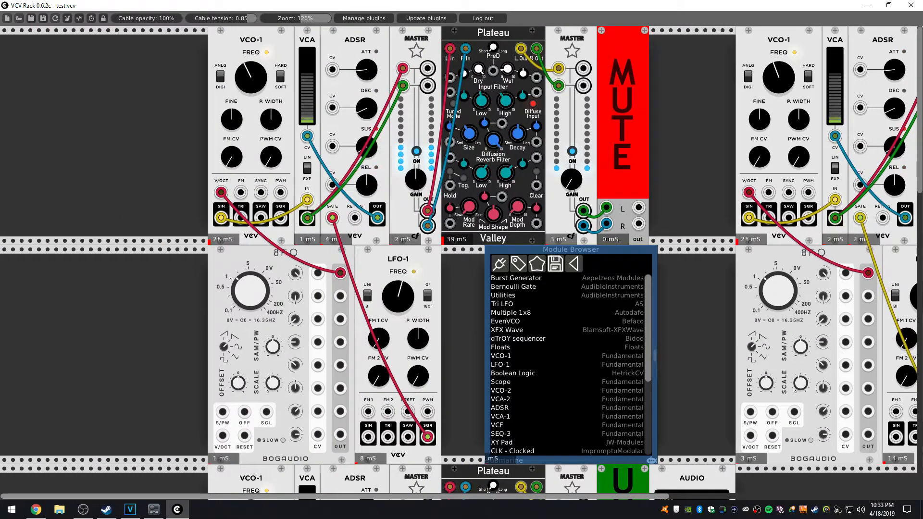
pyautogui.scroll(-7, 700, 313)
pyautogui.scroll(-1, 700, 312)
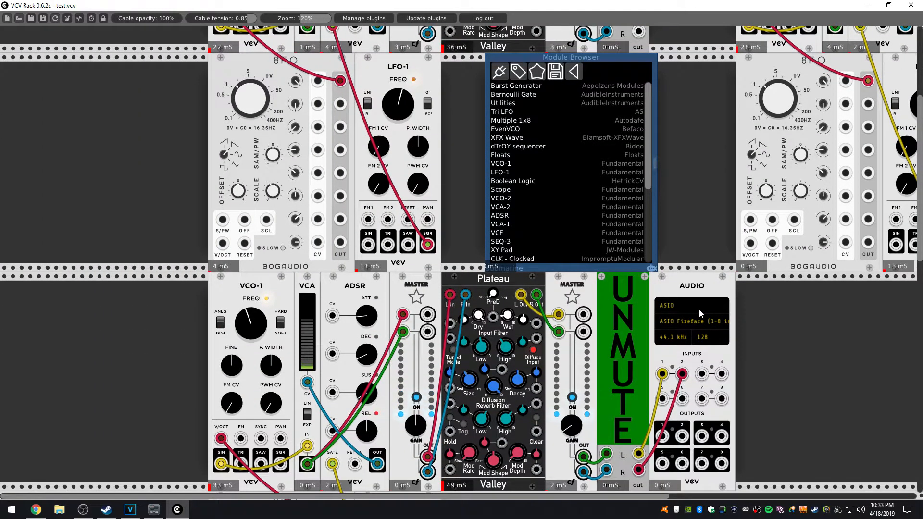
pyautogui.click(574, 70)
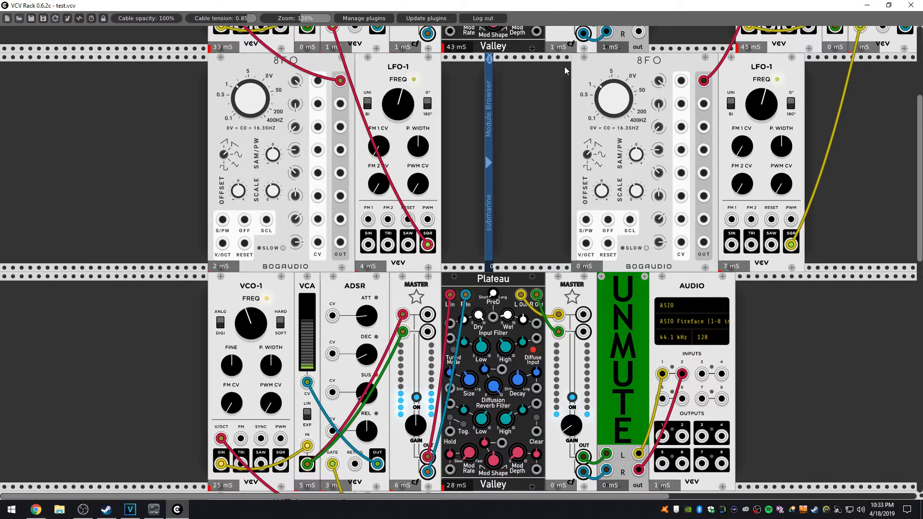
pyautogui.click(487, 162)
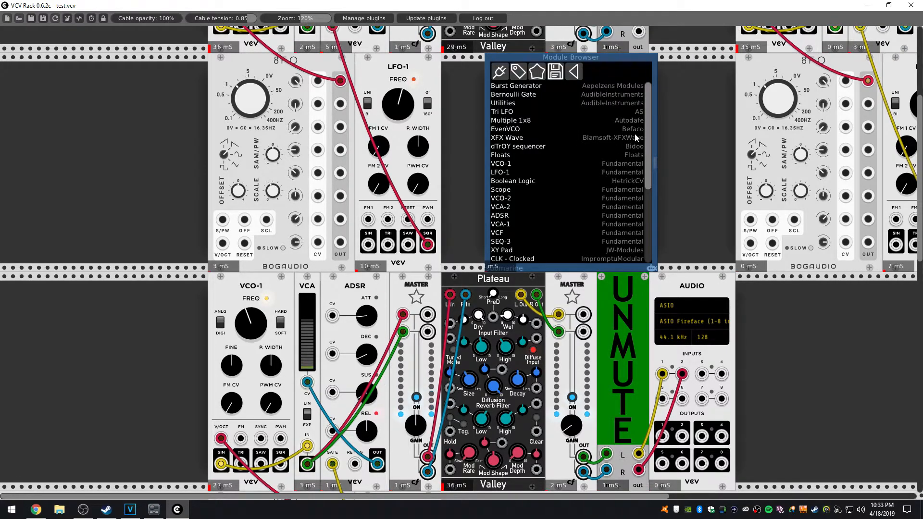
pyautogui.scroll(-5, 648, 140)
pyautogui.scroll(5, 563, 144)
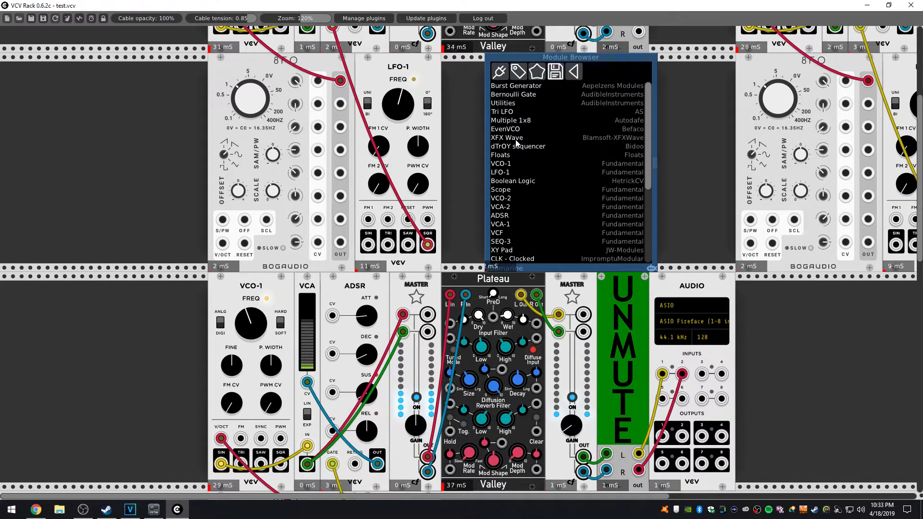
# Step: Switch to Chrome and look at the open pull requests of the SubmarineUtility repository on GitHub
pyautogui.hotkey('alt', 'Tab')
pyautogui.click(363, 10)
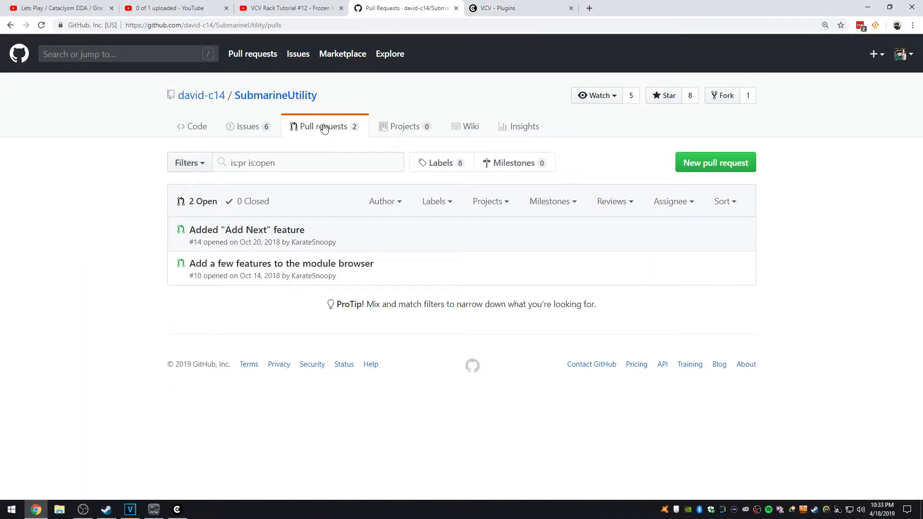
pyautogui.click(325, 129)
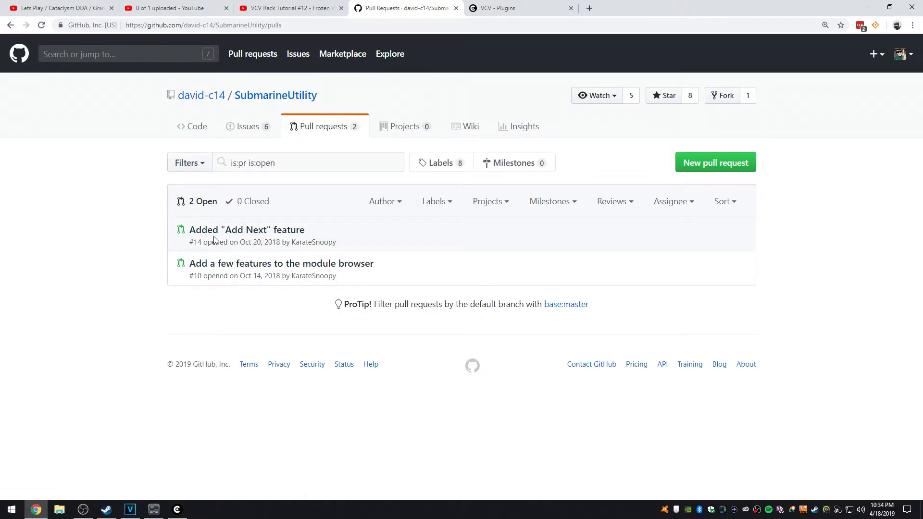
pyautogui.moveTo(215, 236)
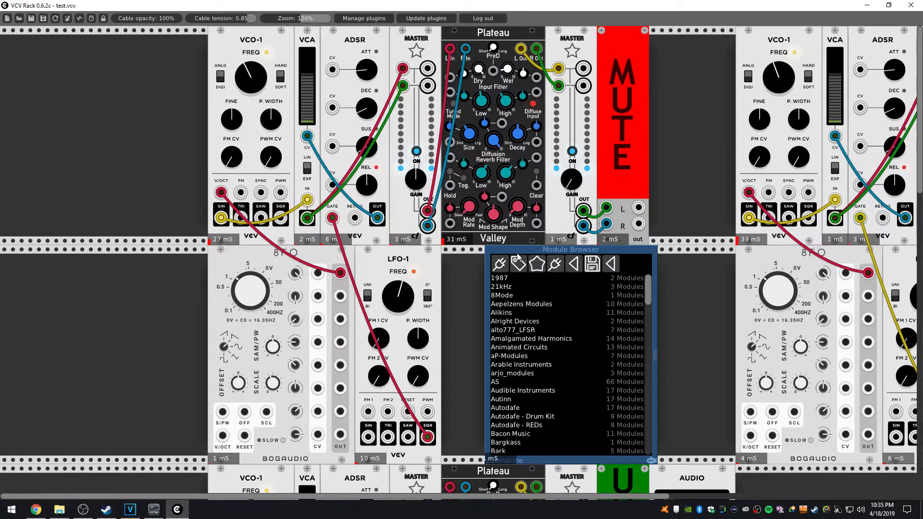
# Step: Examine the Module Browser's plugin list sorted by module count, its tag list and its list of favorite modules' manufacturers
pyautogui.moveTo(517, 254)
pyautogui.mouseDown()
pyautogui.moveTo(501, 251)
pyautogui.moveTo(522, 250)
pyautogui.mouseUp()
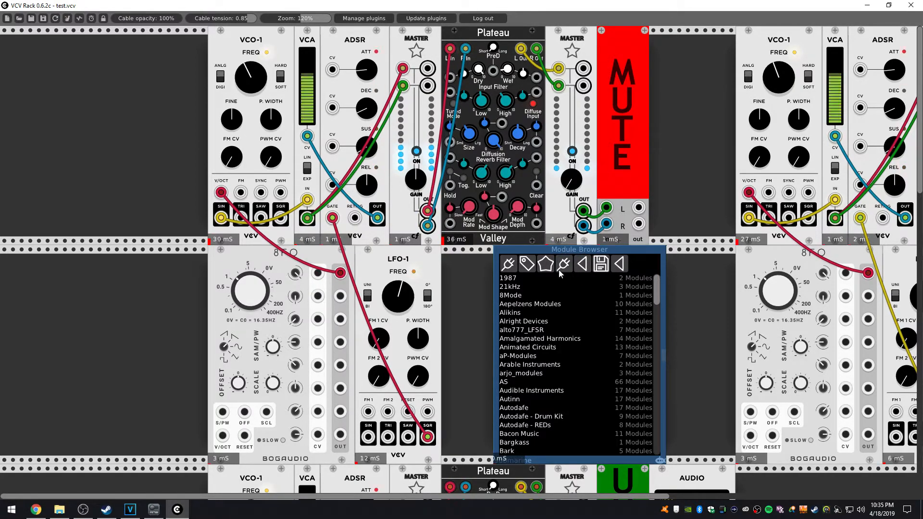
pyautogui.click(507, 264)
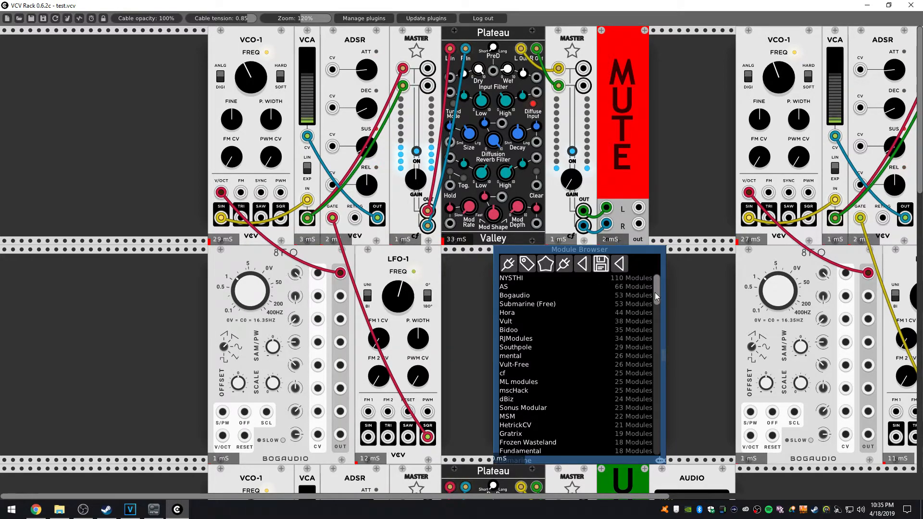
pyautogui.moveTo(655, 292); pyautogui.dragTo(656, 353)
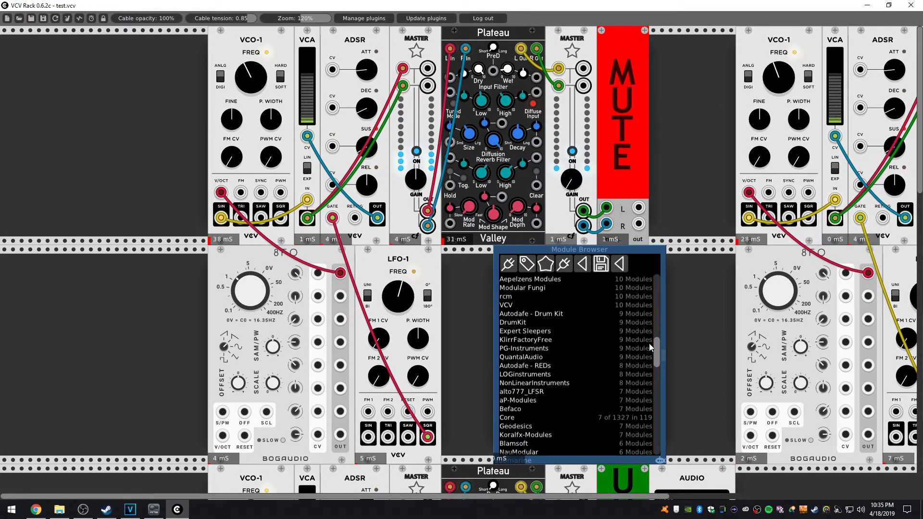
pyautogui.scroll(15, 643, 342)
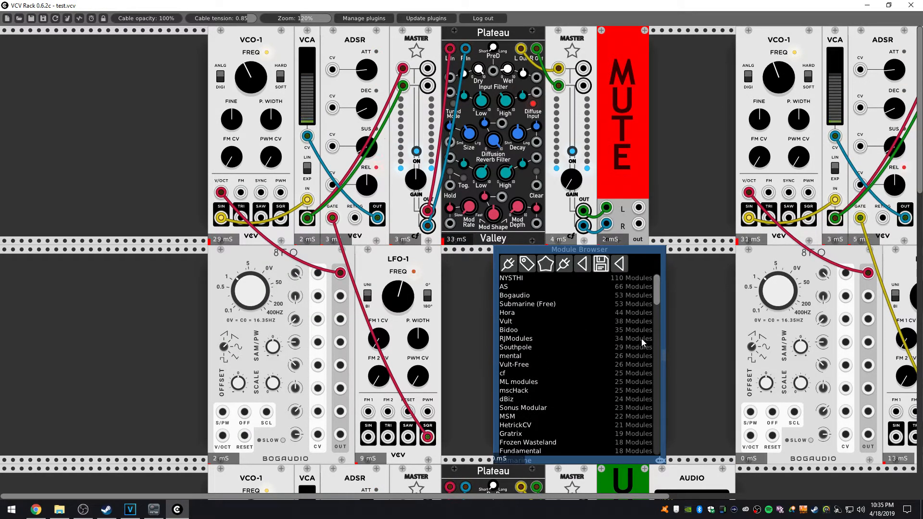
pyautogui.click(523, 264)
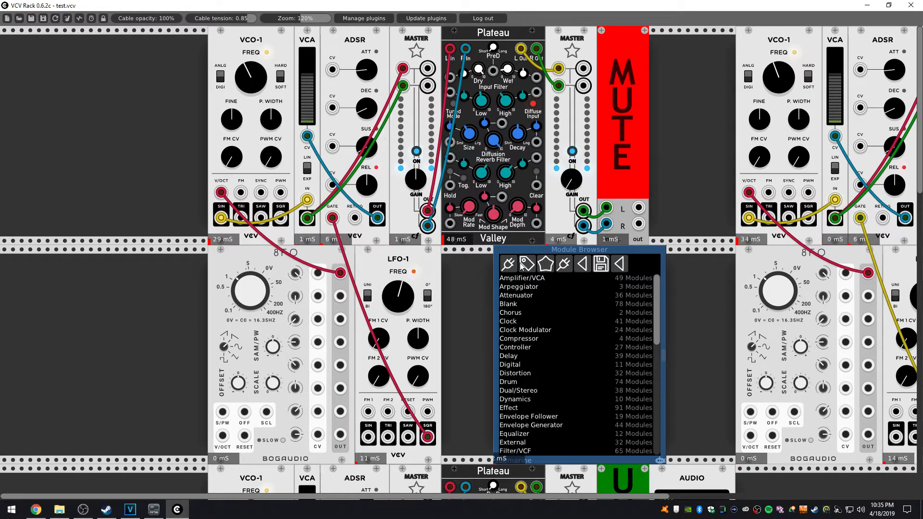
pyautogui.click(564, 264)
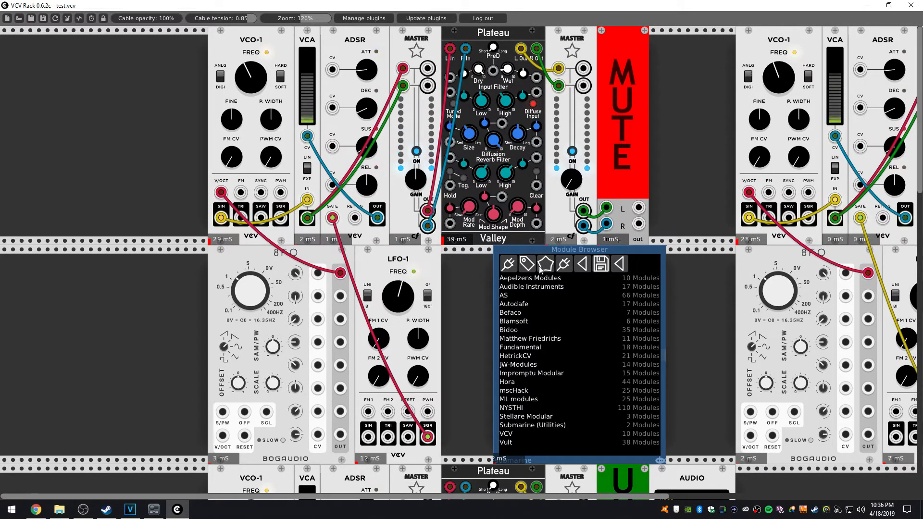
# Step: Move the Module Browser into the empty rack space beside the 8FO module
pyautogui.moveTo(549, 247); pyautogui.dragTo(119, 226)
pyautogui.scroll(-5, 114, 305)
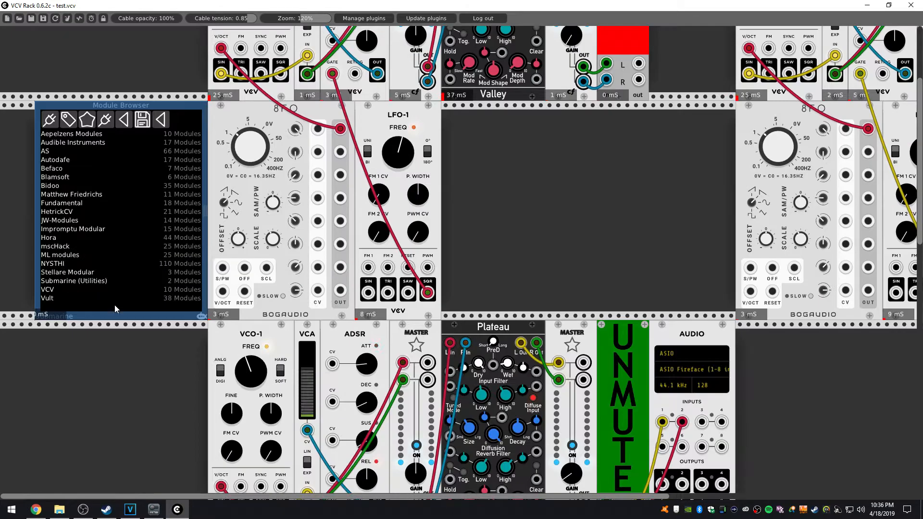
pyautogui.rightClick(87, 400)
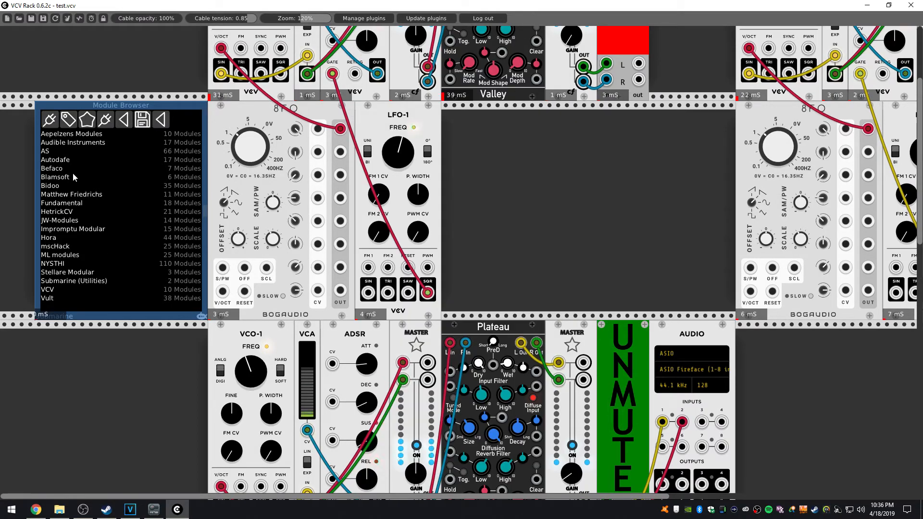
# Step: Browse the Blamsoft and Audible Instruments module lists and compare the favorite modules list with the favorite manufacturers list
pyautogui.click(70, 178)
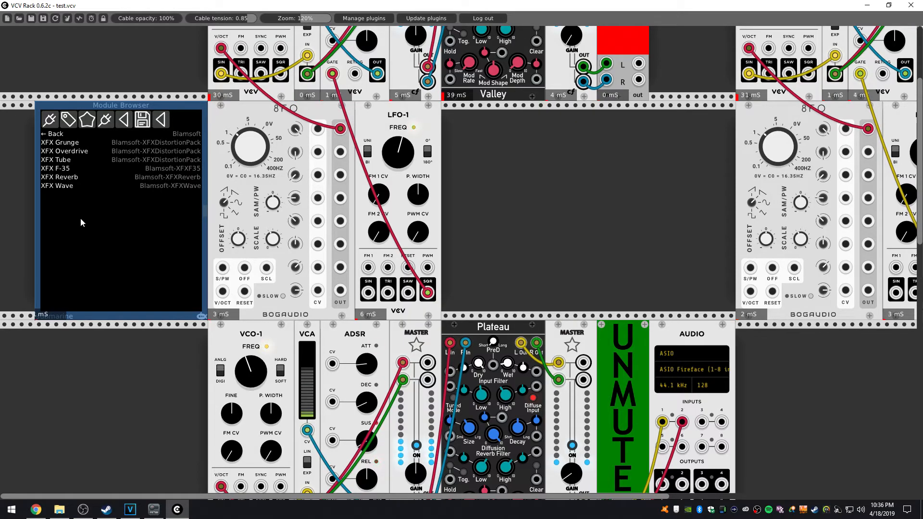
pyautogui.click(55, 135)
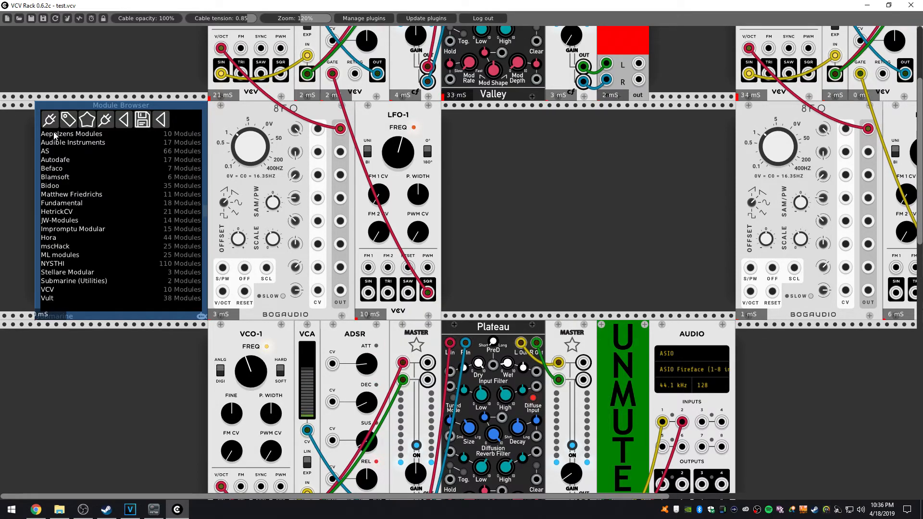
pyautogui.click(90, 122)
pyautogui.click(102, 121)
pyautogui.click(90, 121)
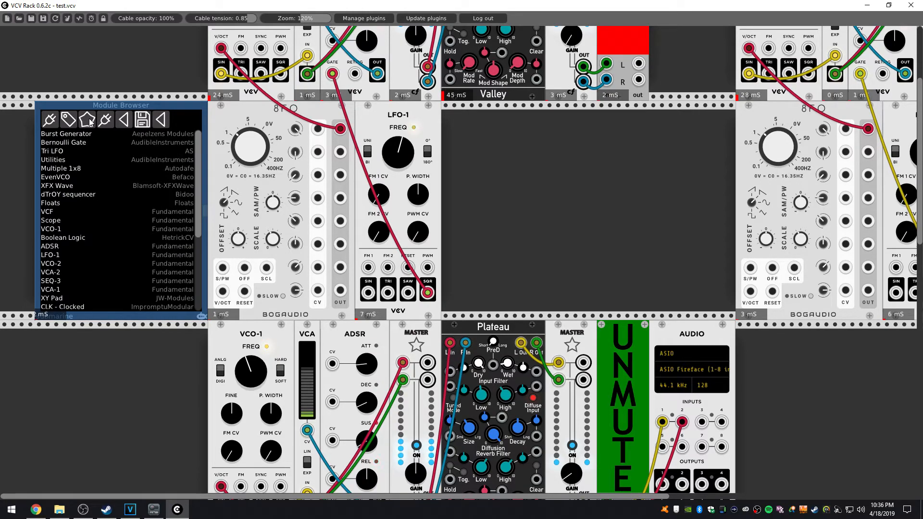
pyautogui.click(113, 120)
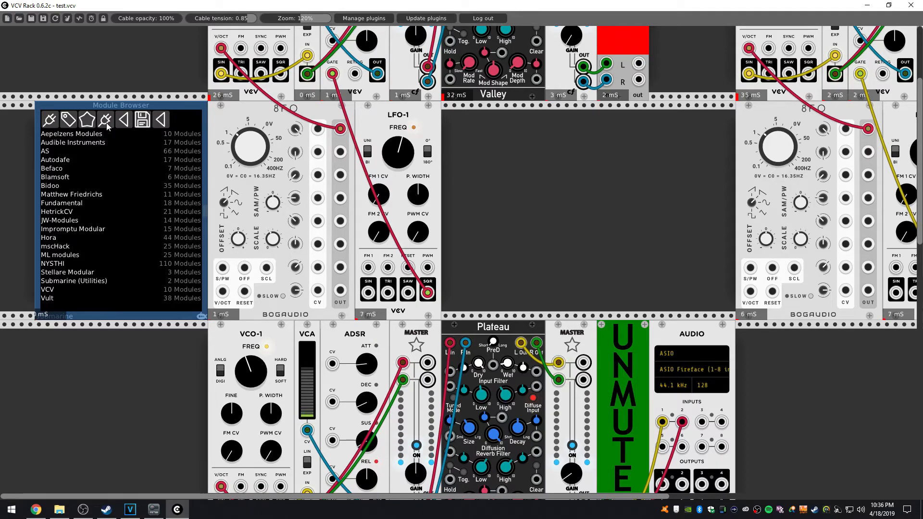
pyautogui.click(122, 143)
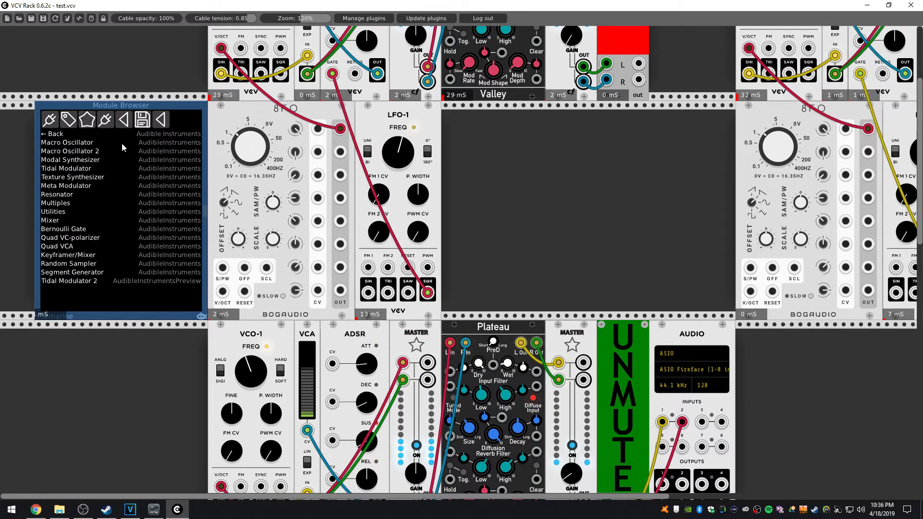
pyautogui.click(68, 135)
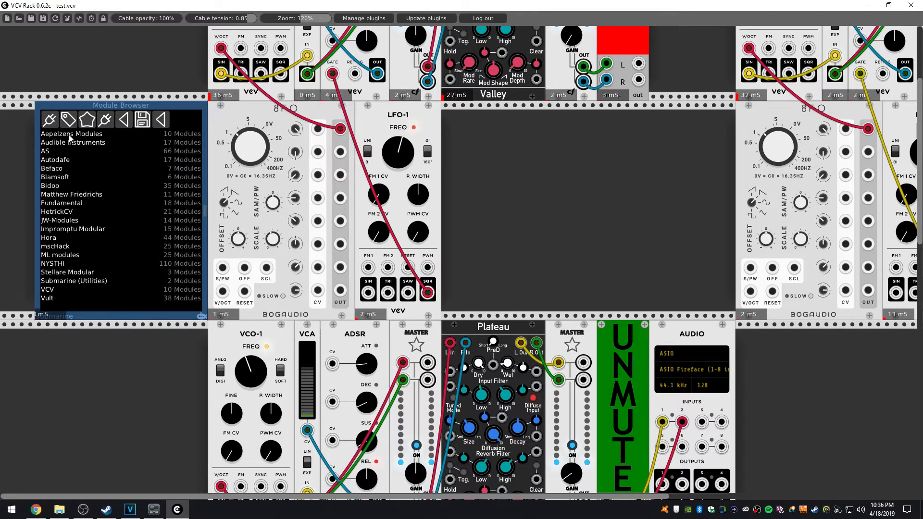
# Step: Add Audible Instruments' Macro Oscillator 2, then add Modal Synthesizer and Tidal Modulator with the Add Next feature
pyautogui.click(119, 142)
pyautogui.click(115, 151)
pyautogui.press('Down')
pyautogui.press('Return')
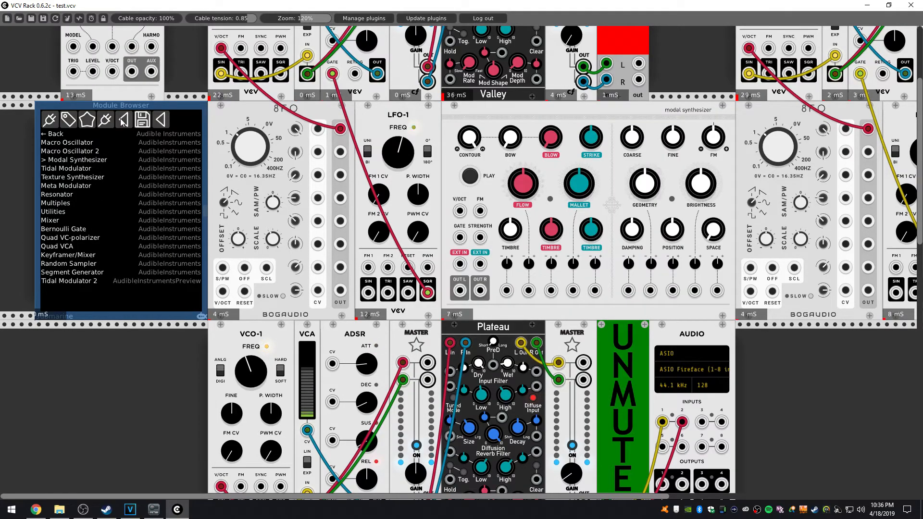
pyautogui.press('Down')
pyautogui.press('Return')
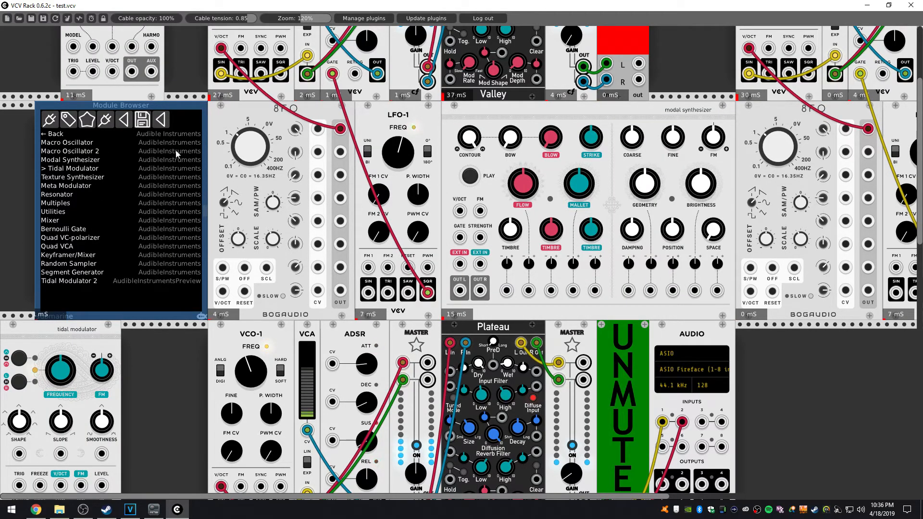
# Step: Clear the patch to start a new one and move the Module Browser down to the second rack row
pyautogui.scroll(4, 175, 150)
pyautogui.click(7, 19)
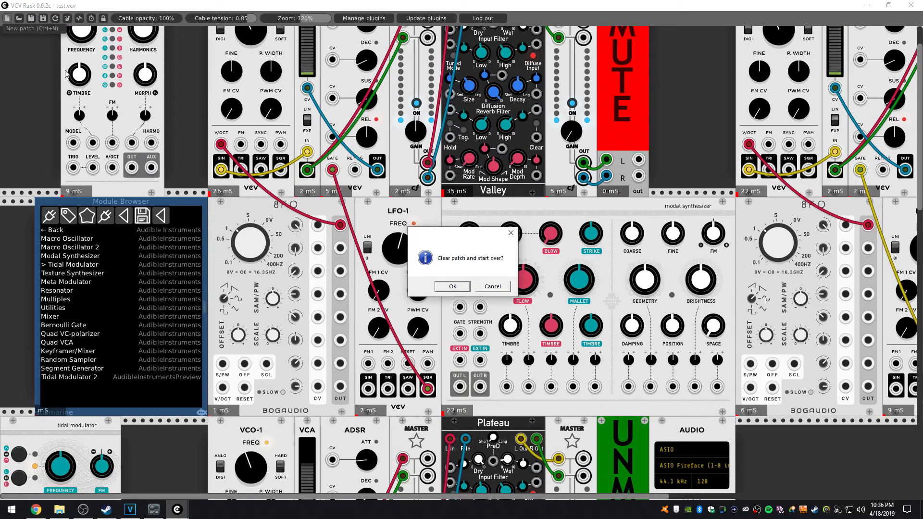
pyautogui.click(452, 286)
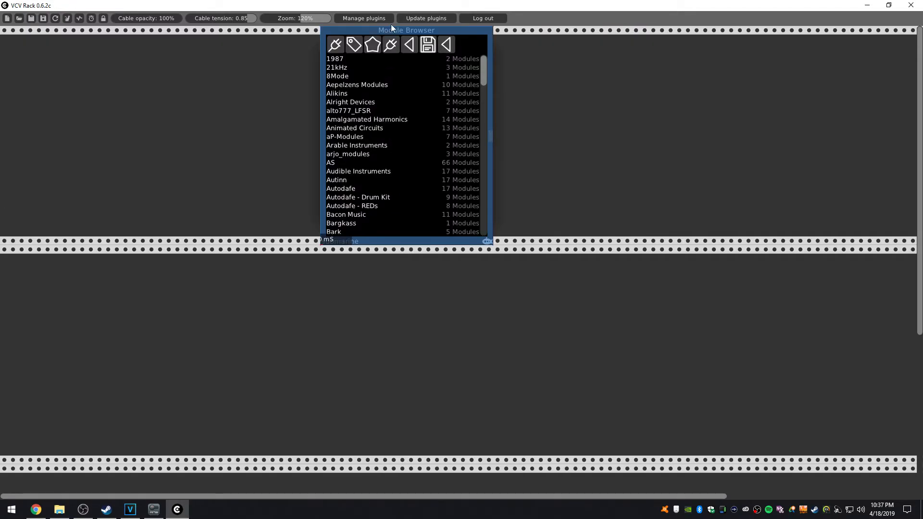
pyautogui.moveTo(393, 30); pyautogui.dragTo(443, 232)
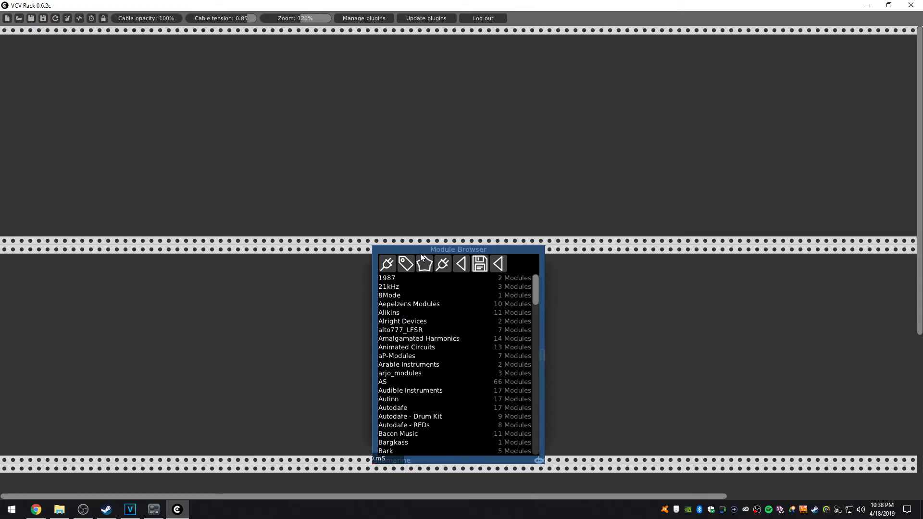
# Step: Open the list of AS modules in the Module Browser
pyautogui.click(438, 264)
pyautogui.click(390, 265)
pyautogui.click(383, 382)
pyautogui.moveTo(533, 304)
pyautogui.mouseDown()
pyautogui.moveTo(533, 411)
pyautogui.moveTo(533, 304)
pyautogui.mouseUp()
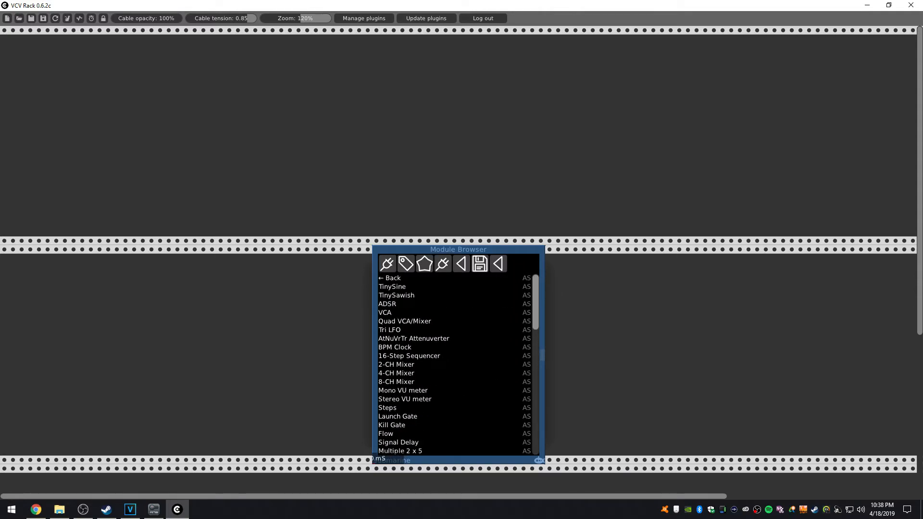
# Step: Add the AS modules TinySine, TinySawish, ADSR, VCA, Quad VCA/Mixer and Tri LFO to the rack
pyautogui.click(398, 287)
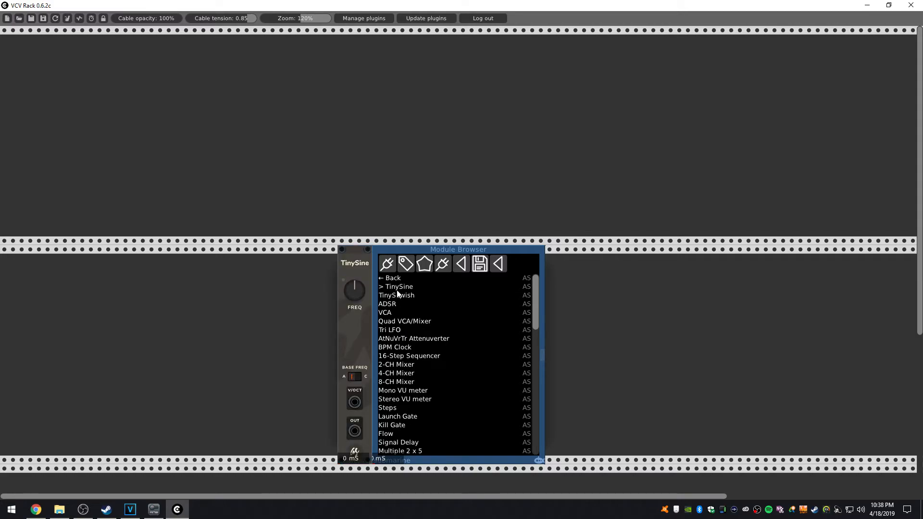
pyautogui.click(400, 295)
pyautogui.click(394, 304)
pyautogui.click(397, 313)
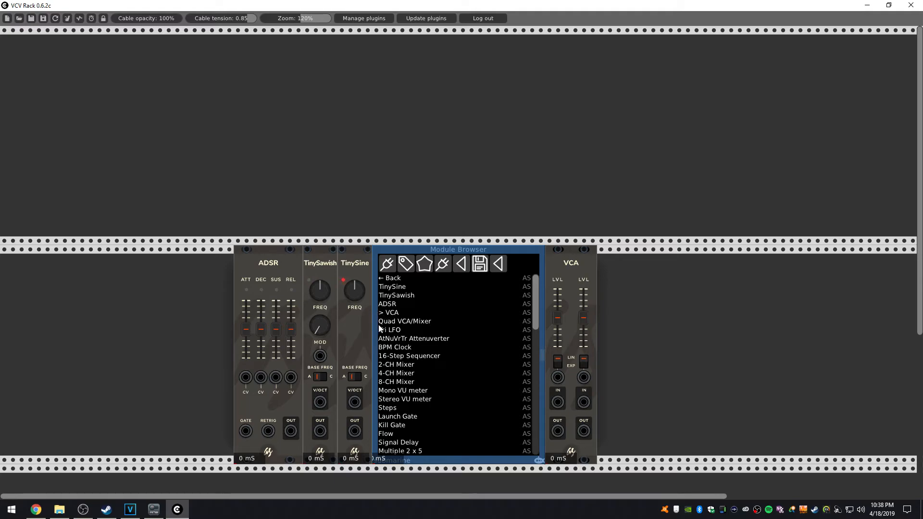
pyautogui.click(388, 322)
pyautogui.click(394, 331)
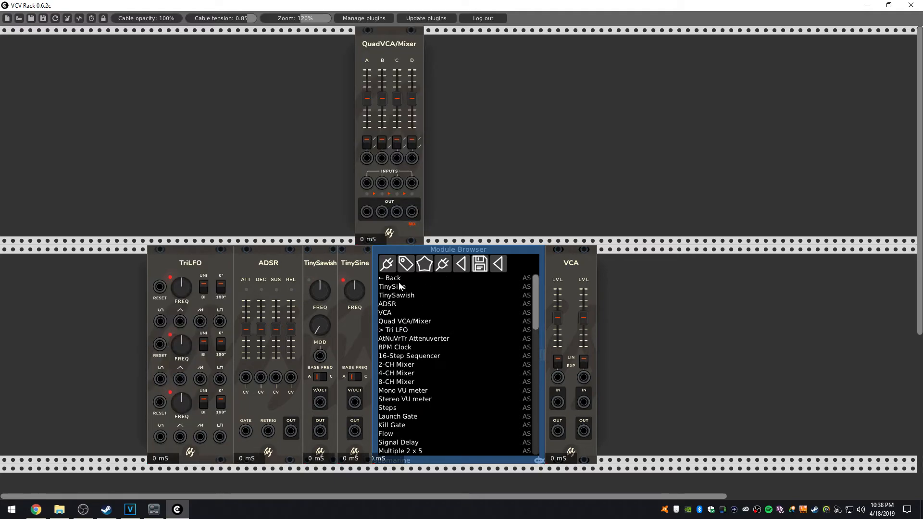
# Step: Delete all six AS modules from the rack, keeping only the Module Browser
pyautogui.press('Delete')
pyautogui.press('Delete')
pyautogui.press('Delete')
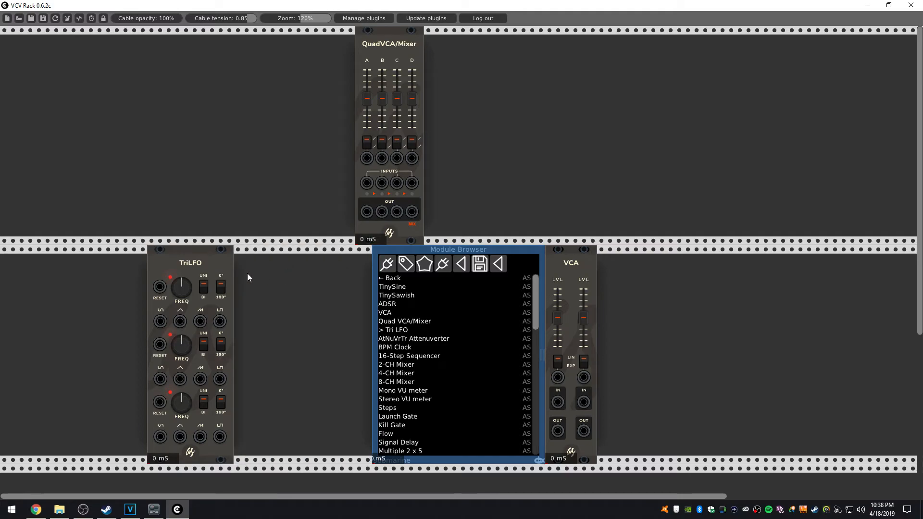
pyautogui.press('Delete')
pyautogui.press('Delete')
pyautogui.press('Delete')
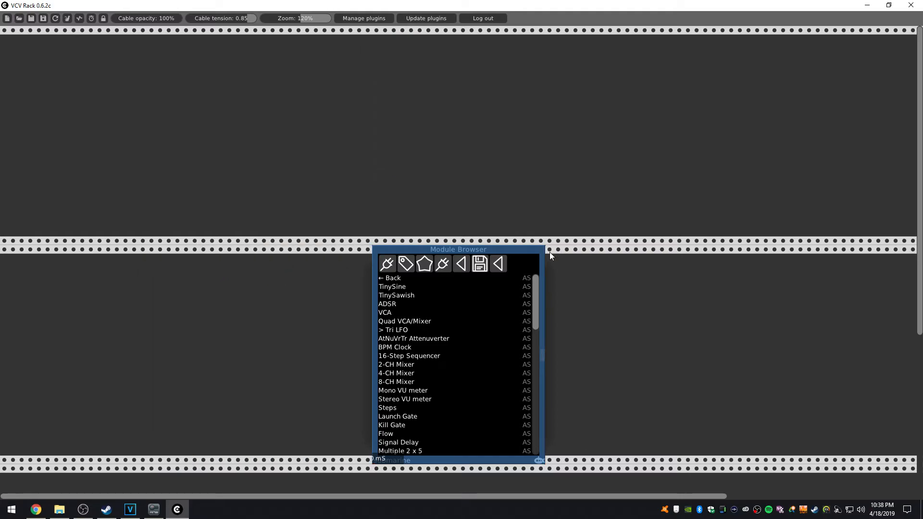
# Step: Add TinySine, delete it, and add TinySawish with the Add Next feature
pyautogui.click(404, 288)
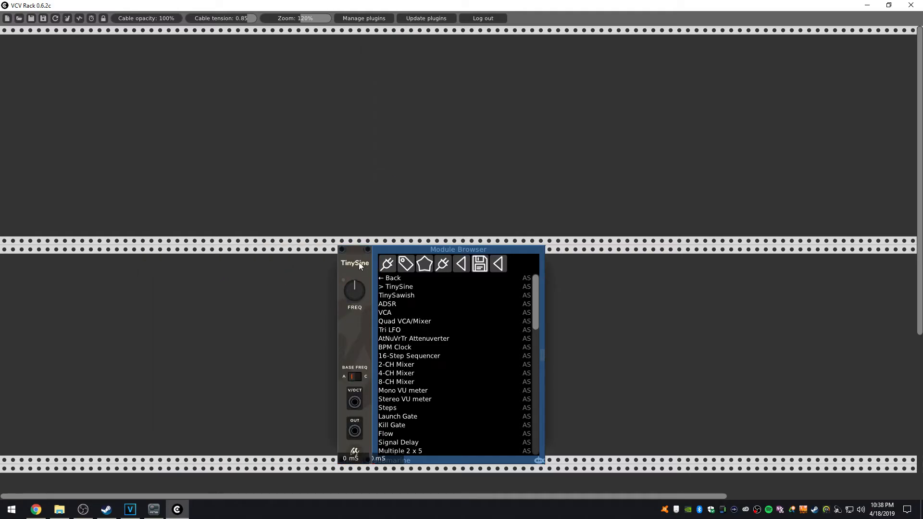
pyautogui.press('Delete')
pyautogui.press('Down')
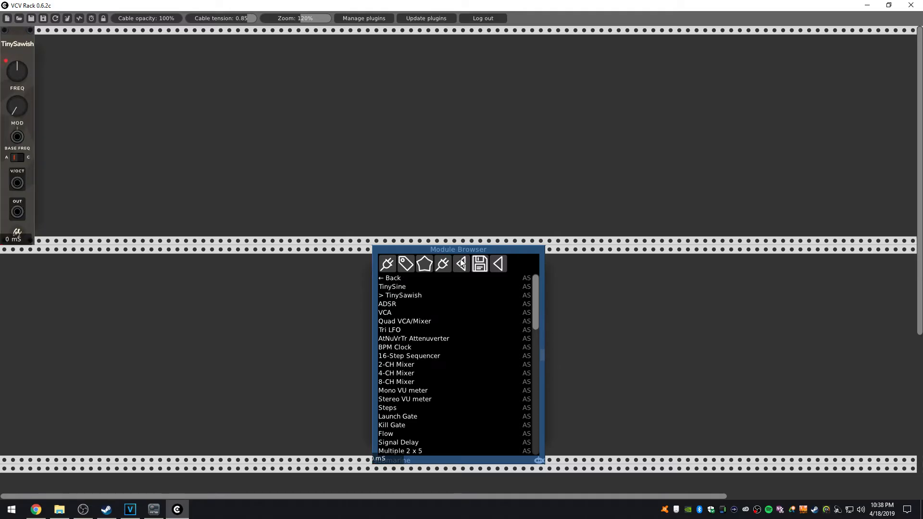
# Step: Add the AS modules ADSR, VCA, Quad VCA/Mixer, Tri LFO, AtNuVrTr Attenuverter and BPM Clock with the Add Next feature
pyautogui.press('Down')
pyautogui.press('Down')
pyautogui.press('Down')
pyautogui.press('Down')
pyautogui.press('Down')
pyautogui.press('Down')
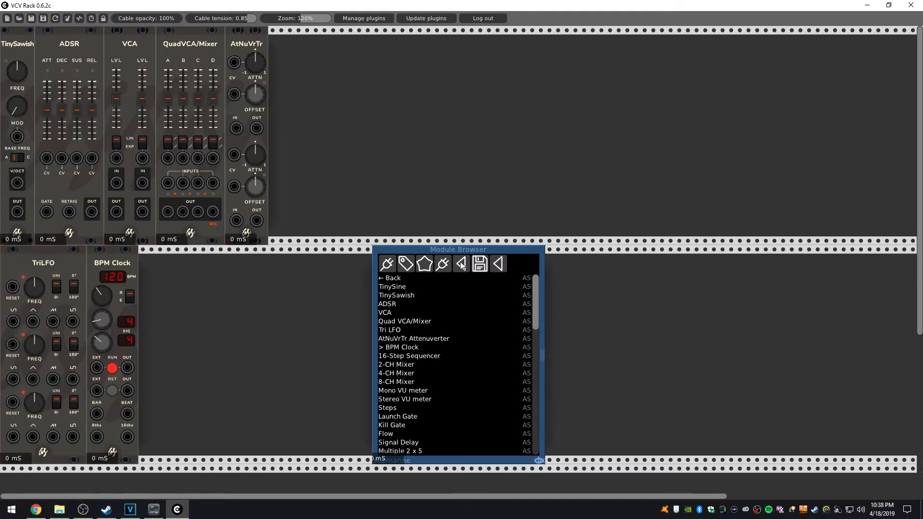
# Step: Add further AS modules in list order with Add Next, from the 16-Step Sequencer through the mixers and utilities to the BPM Delay/MS Calc
pyautogui.press('Down')
pyautogui.press('Down')
pyautogui.press('Down')
pyautogui.press('Down')
pyautogui.press('Down')
pyautogui.press('Down')
pyautogui.press('Down')
pyautogui.press('Down')
pyautogui.press('Down')
pyautogui.press('Down')
pyautogui.press('Down')
pyautogui.press('Down')
pyautogui.press('Down')
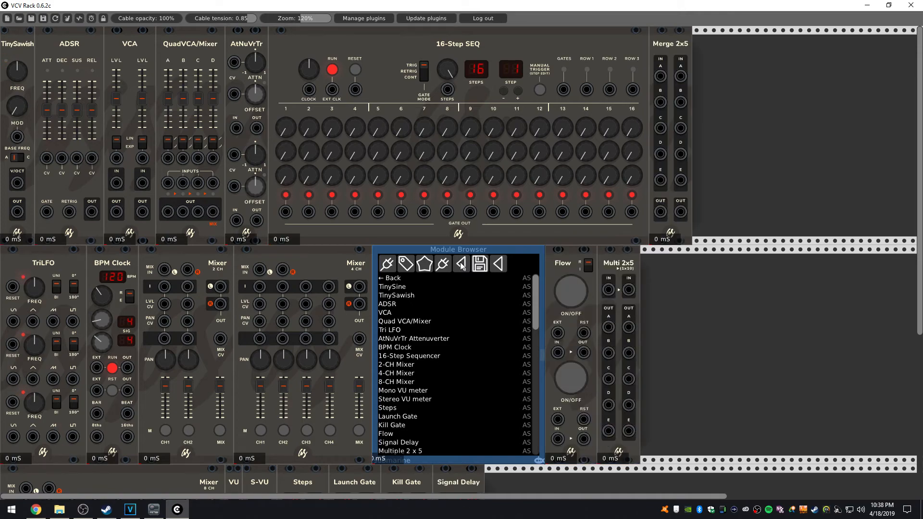
pyautogui.press('Down')
pyautogui.press('Down')
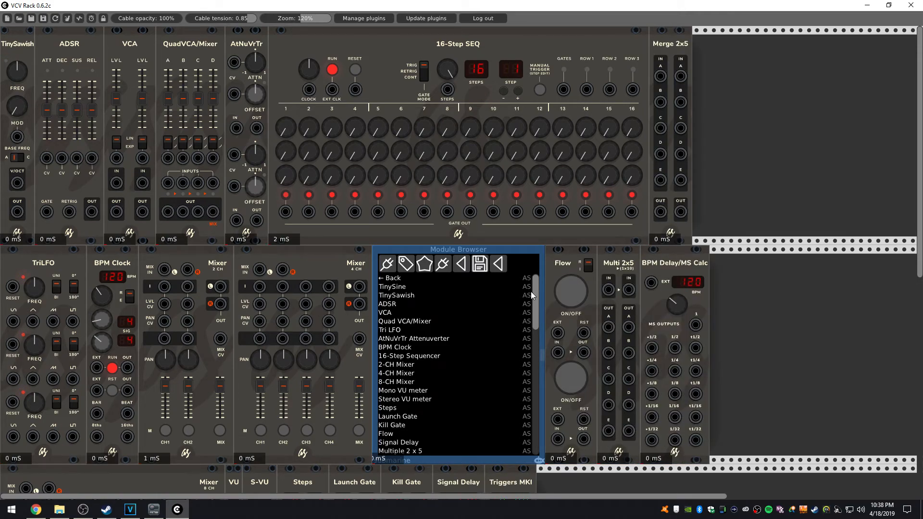
# Step: Add Phaser FX and BPM to Delay MS Calculator Compact directly from the module list
pyautogui.moveTo(533, 293); pyautogui.dragTo(533, 352)
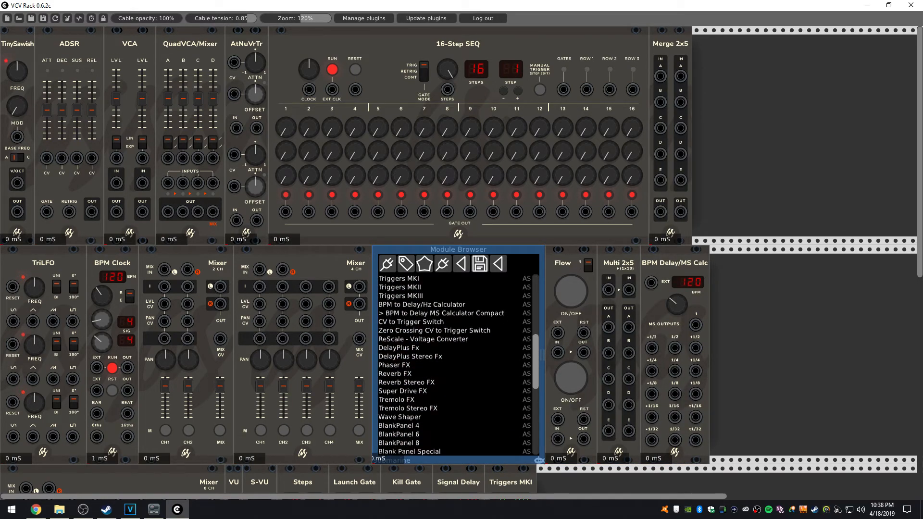
pyautogui.click(407, 365)
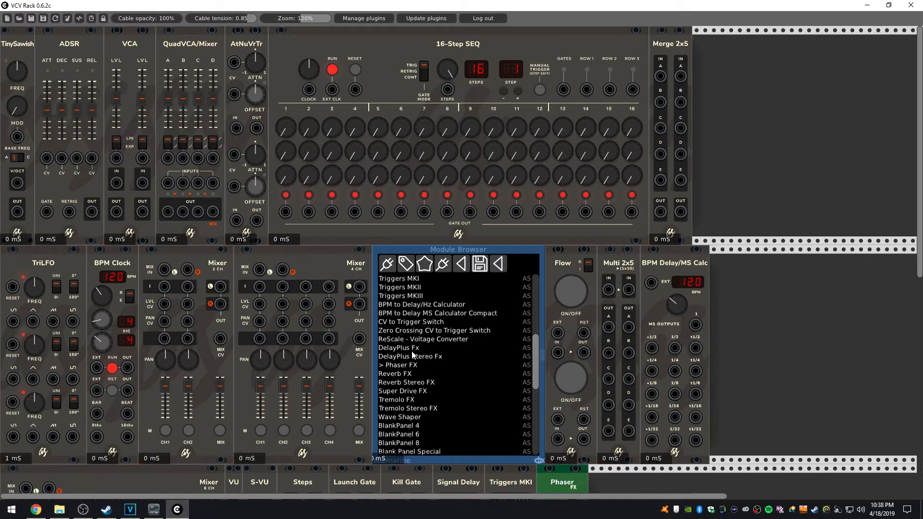
pyautogui.click(418, 313)
# Step: Continue with Add Next from CV to Trigger Switch, adding ReScale, the AS effects and blank panels up to HIP Hihat
pyautogui.click(461, 268)
pyautogui.click(461, 268)
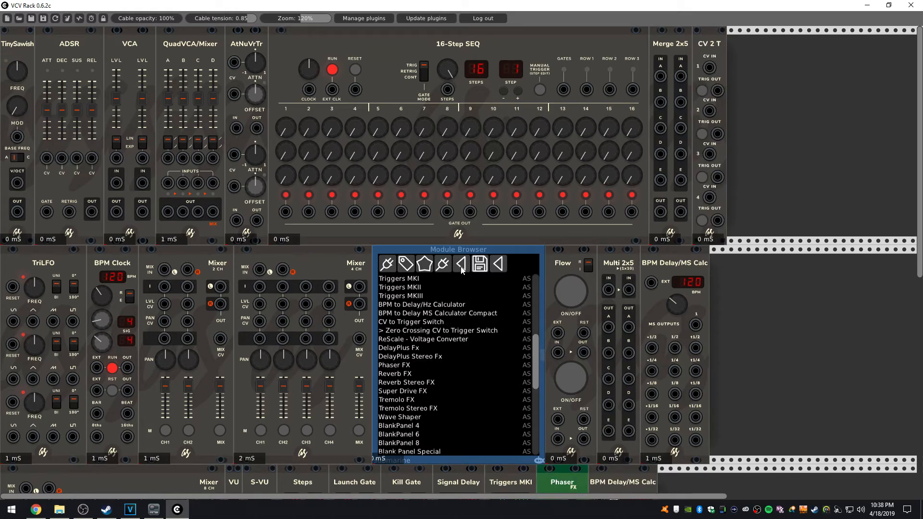
pyautogui.click(460, 268)
pyautogui.click(461, 269)
pyautogui.click(461, 268)
pyautogui.click(461, 268)
pyautogui.click(460, 267)
pyautogui.click(461, 267)
pyautogui.click(461, 268)
pyautogui.click(461, 268)
pyautogui.click(461, 268)
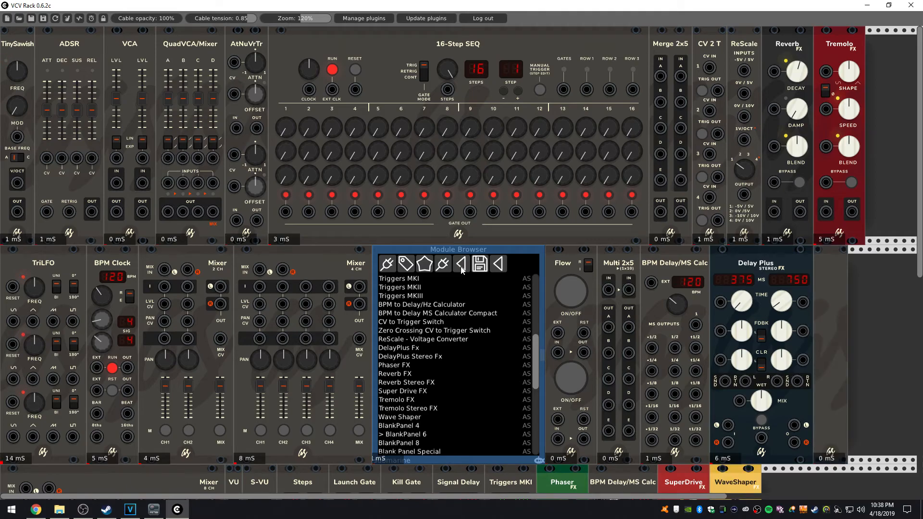
pyautogui.click(460, 268)
pyautogui.click(460, 268)
pyautogui.click(460, 268)
# Step: Add the RCK Snare and CMP Perc drum modules with Add Next and look over the filled rack
pyautogui.scroll(-10, 504, 301)
pyautogui.scroll(8, 534, 248)
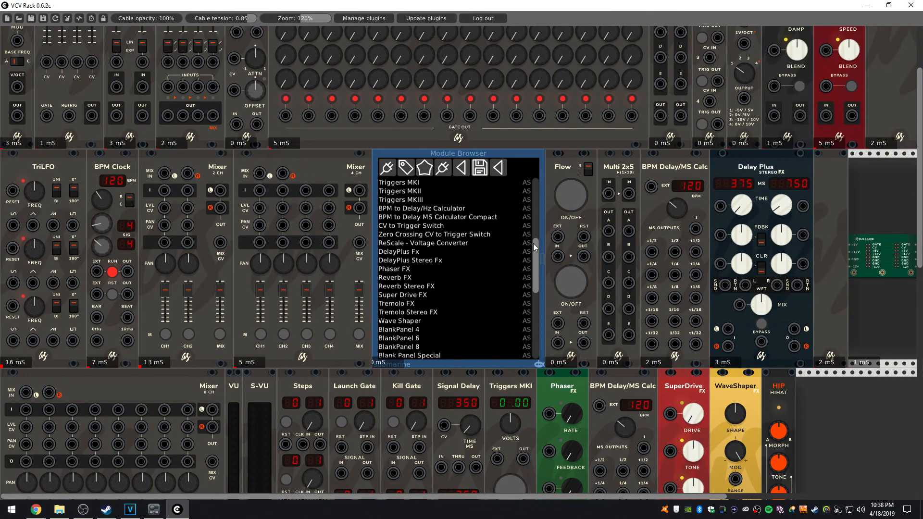
pyautogui.scroll(-5, 535, 243)
pyautogui.scroll(5, 535, 243)
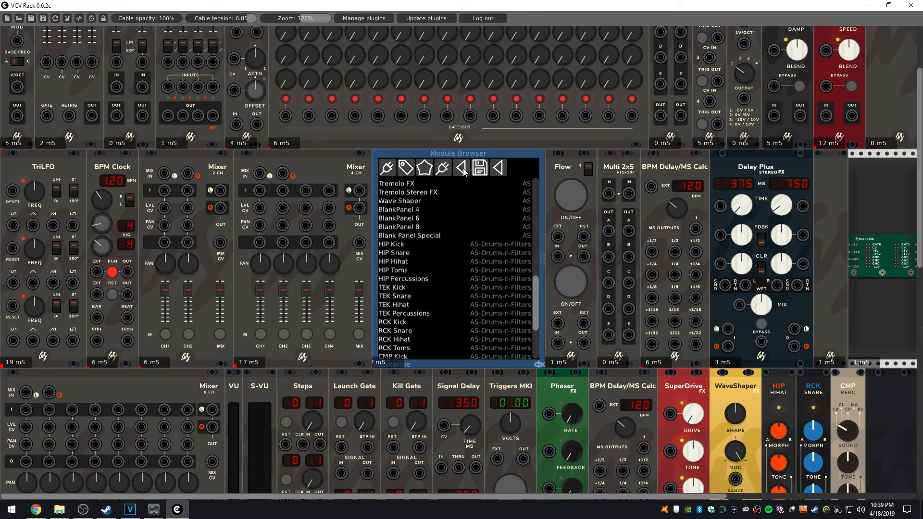
pyautogui.scroll(-12, 469, 189)
pyautogui.scroll(12, 416, 235)
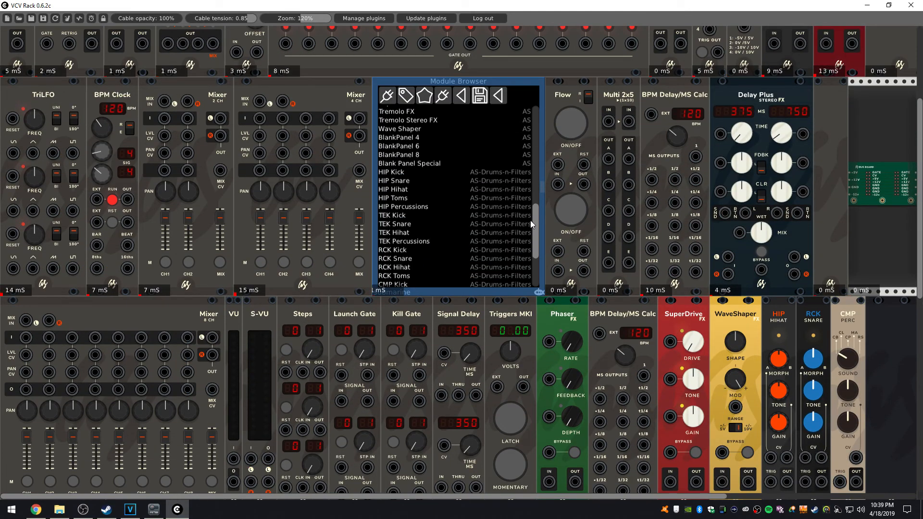
pyautogui.scroll(4, 527, 218)
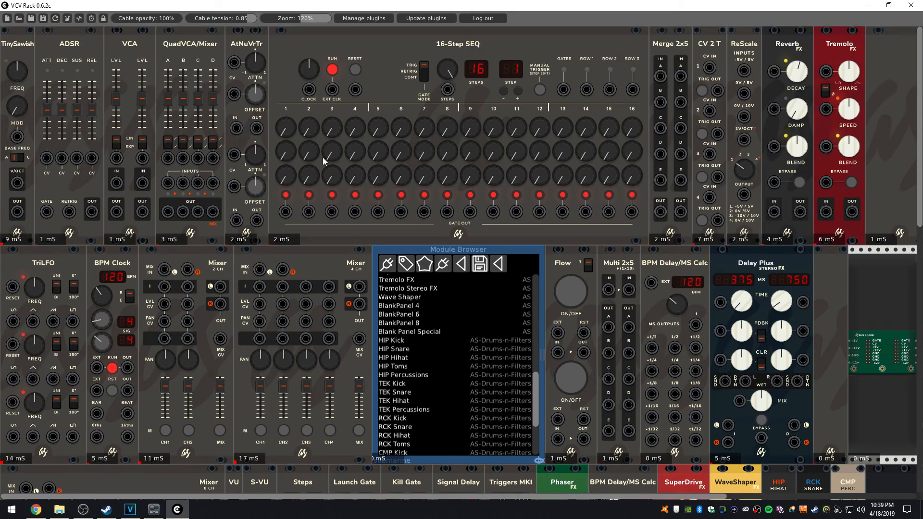